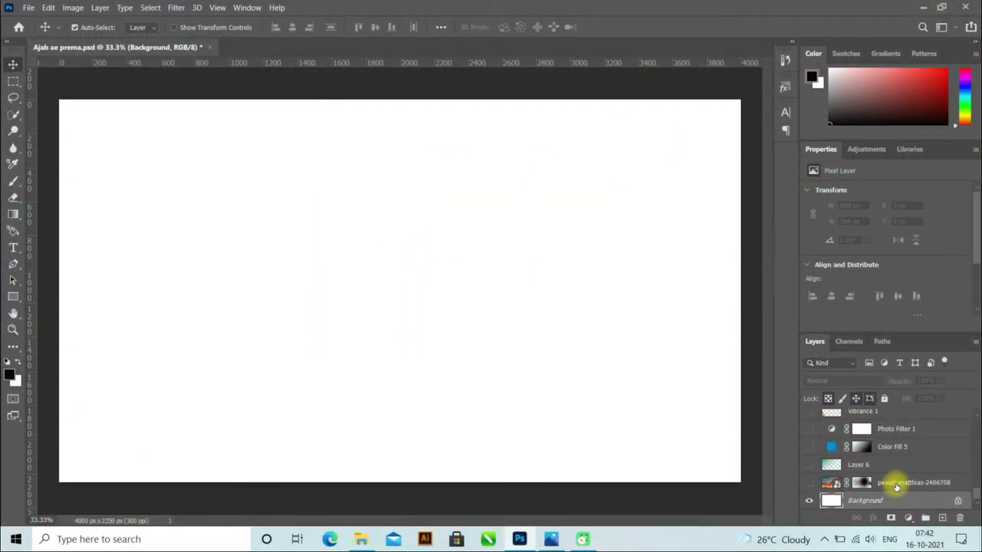
Show the pexels sunset sky layer, briefly disabling then re-enabling its mask
left_click(897, 484)
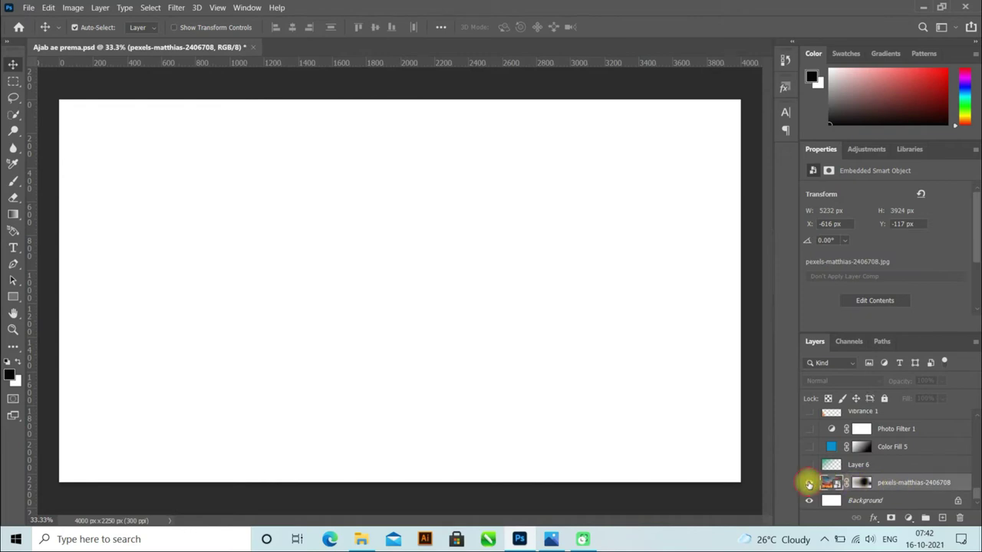
left_click(809, 483)
left_click(809, 483)
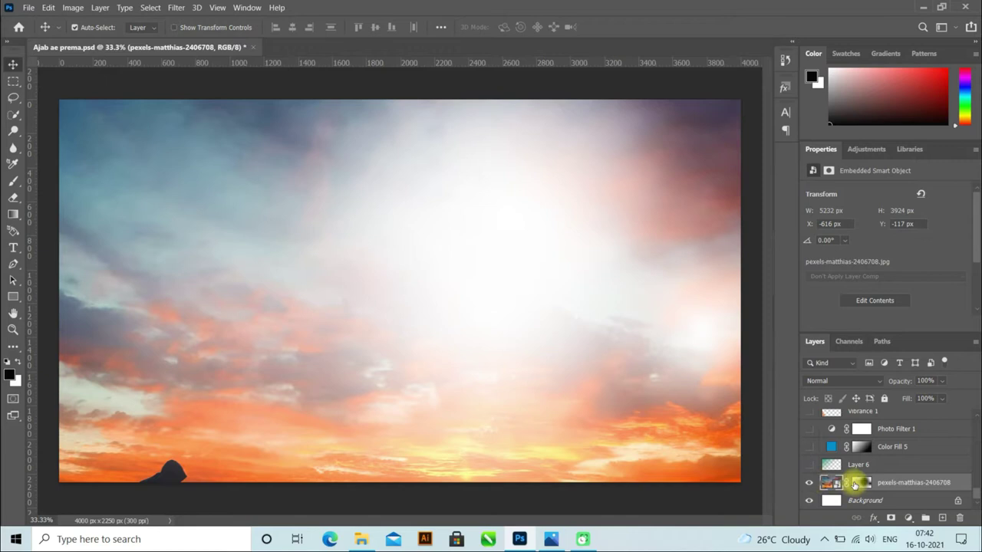
right_click(861, 483)
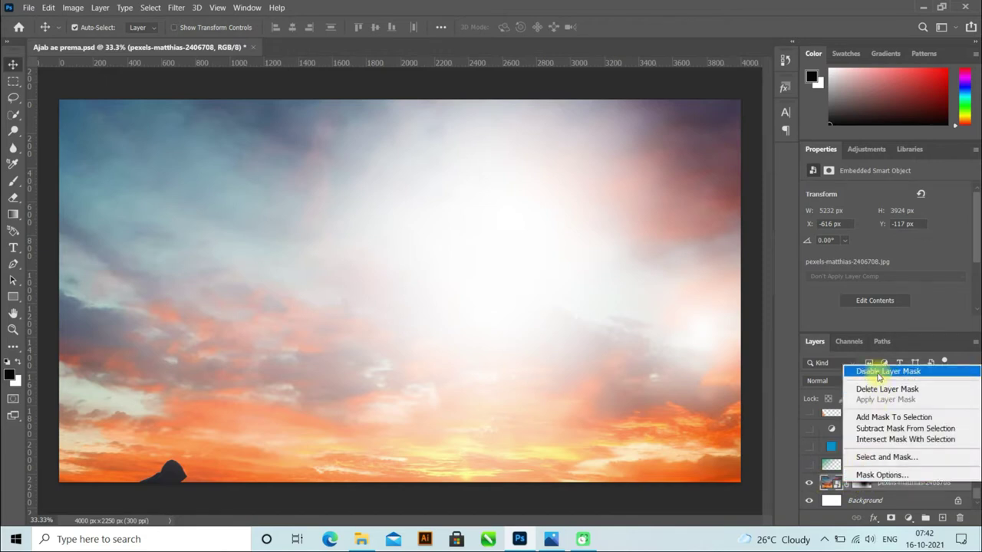
left_click(879, 372)
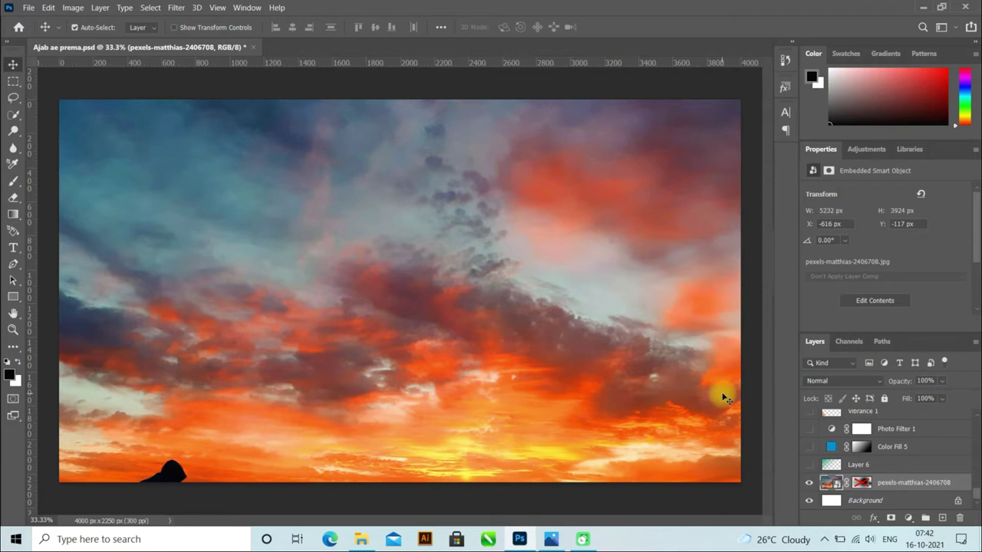
right_click(861, 482)
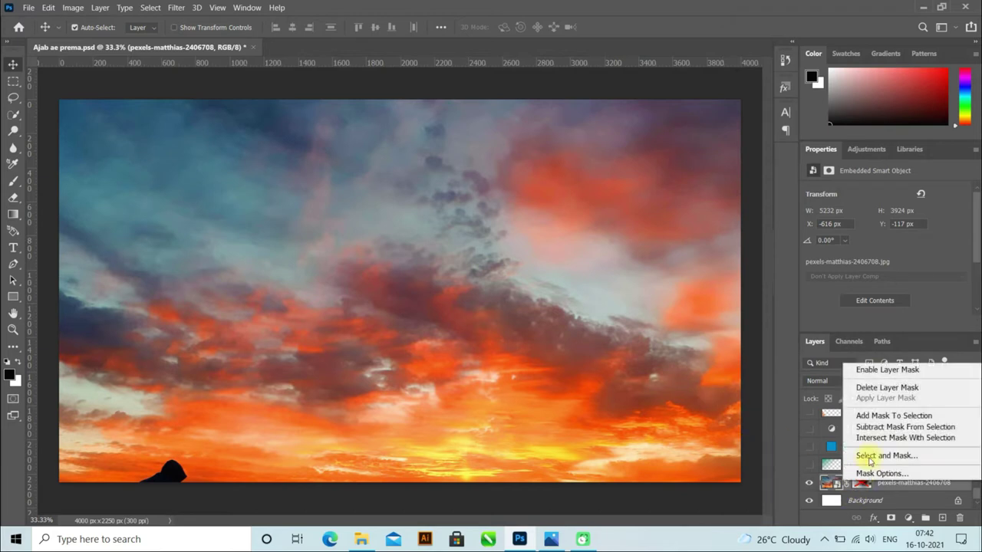
left_click(865, 373)
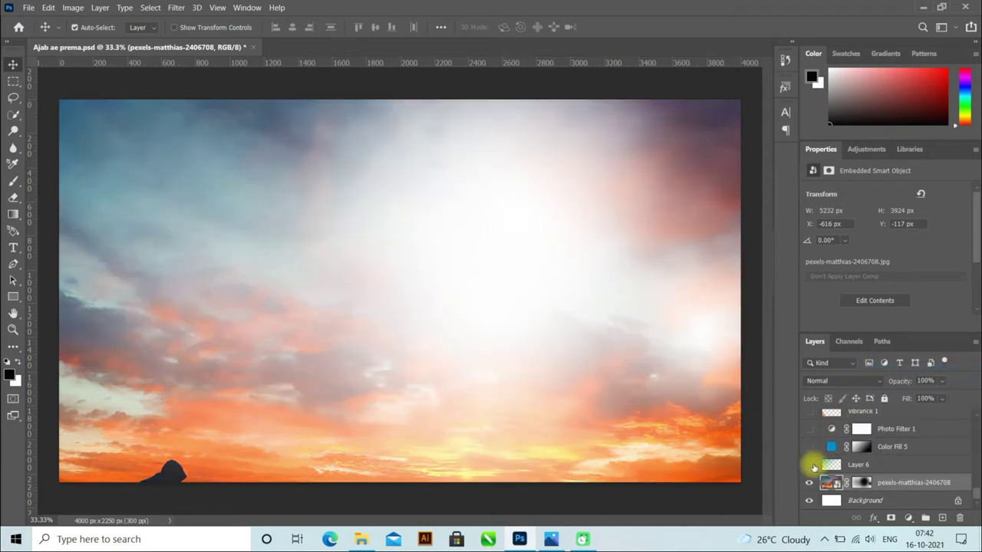
Turn on Layer 6 teal, Color Fill 5 and Photo Filter 1 (Warming Filter 85, 41%)
left_click(809, 465)
left_click(809, 465)
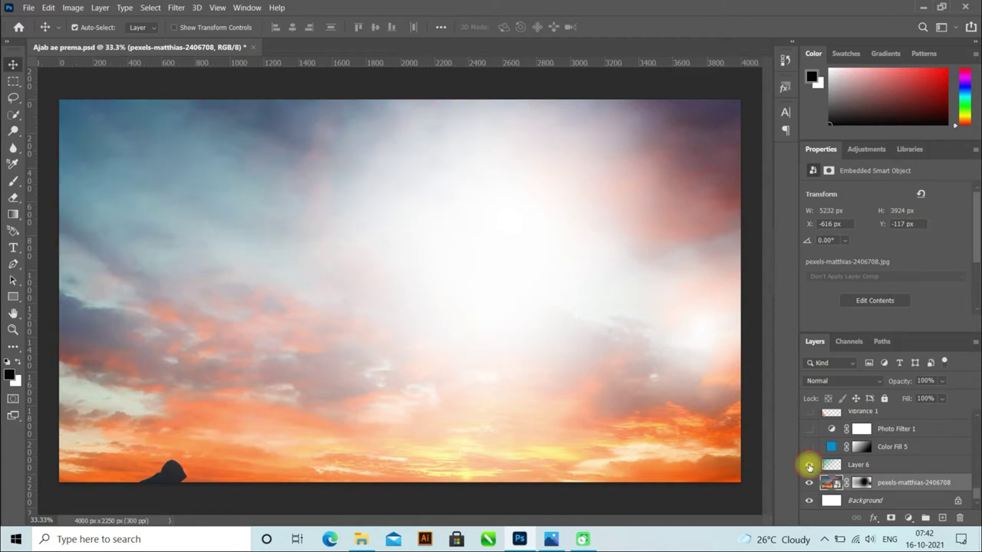
left_click(809, 448)
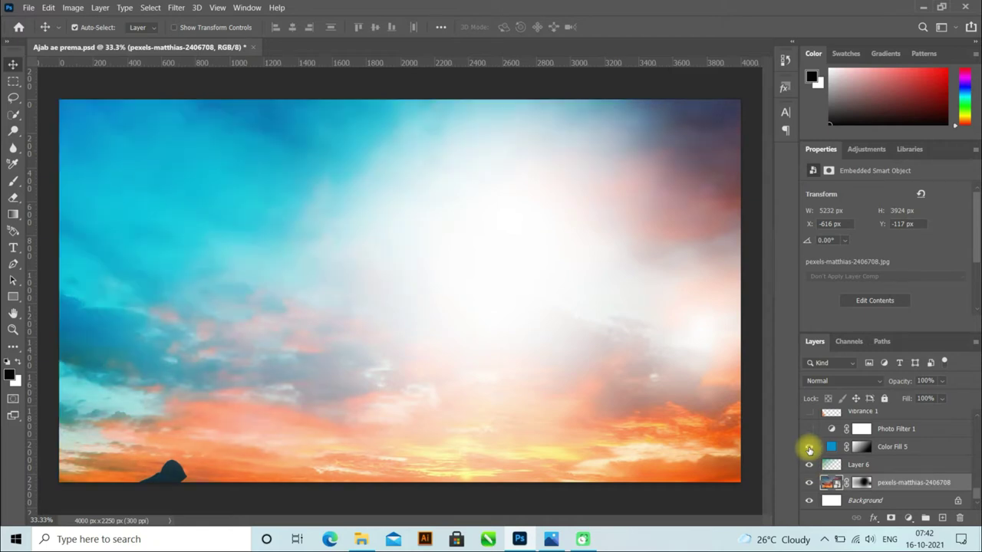
left_click(810, 448)
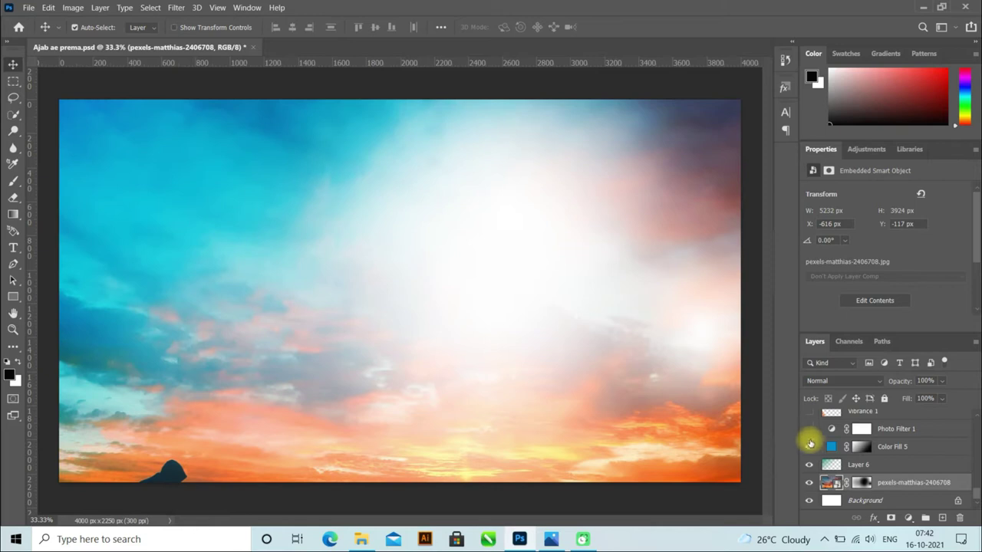
left_click(810, 429)
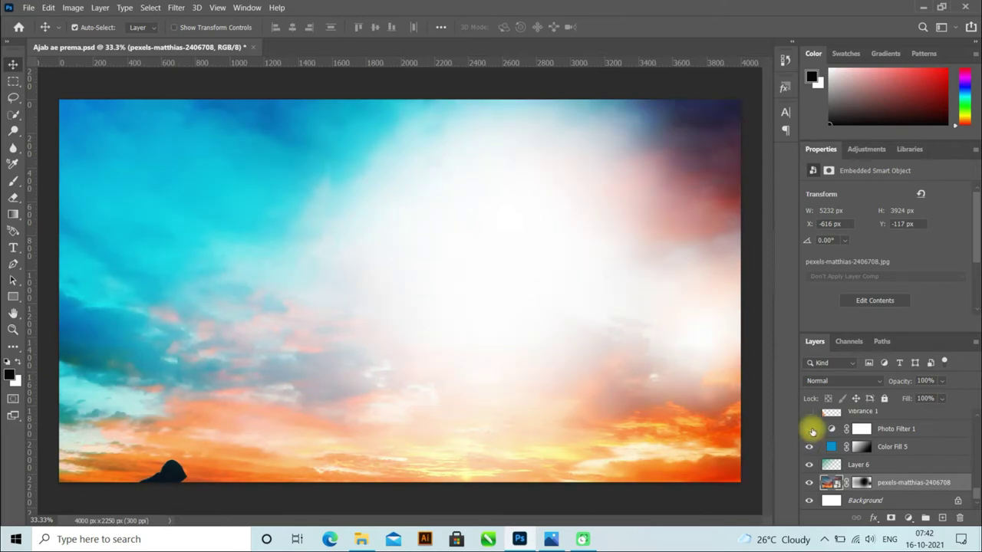
left_click(810, 429)
left_click(810, 430)
left_click(893, 429)
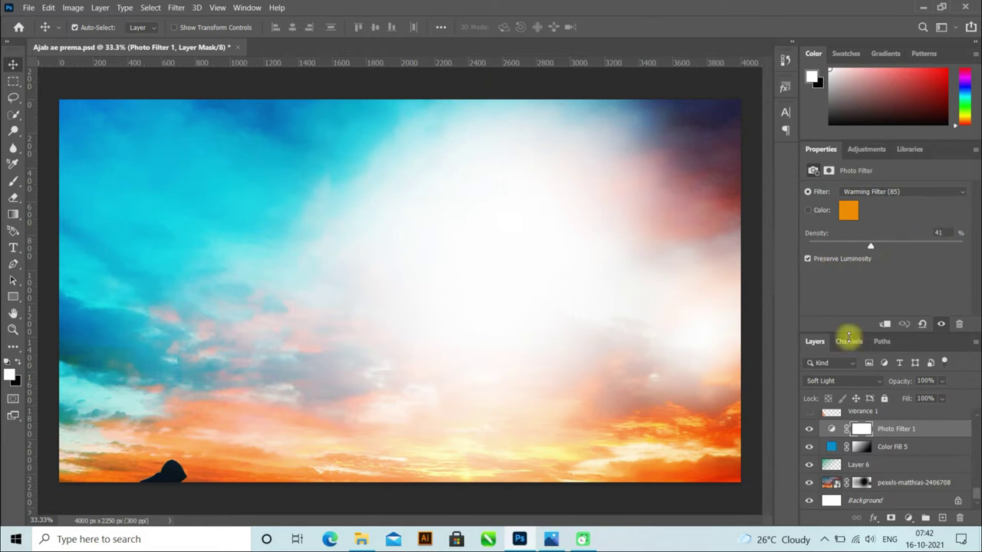
Show Vibrance 1 and Vibrance 1 copy so temples frame the left edge and lower right
scroll(886, 446, "up", 3)
scroll(883, 453, "up", 1)
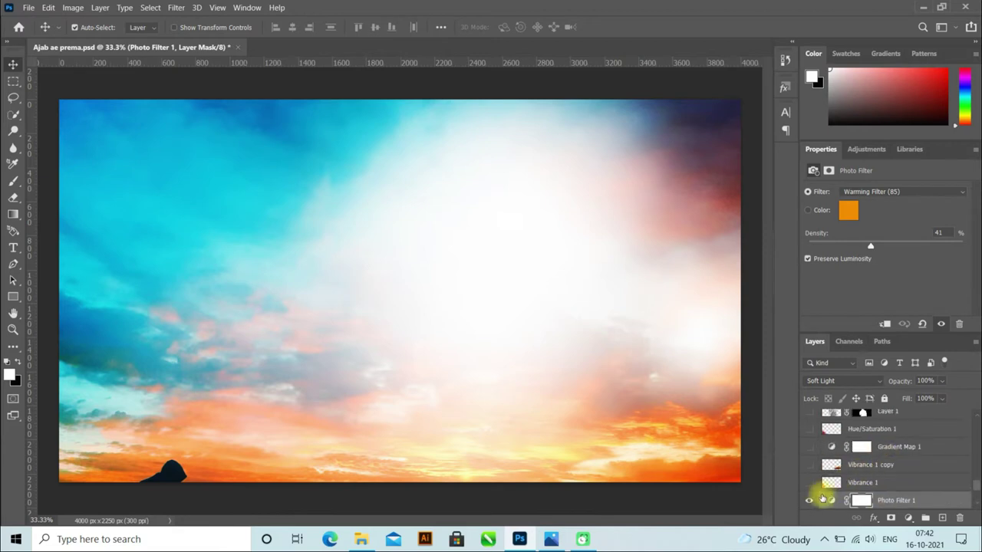
left_click(810, 485)
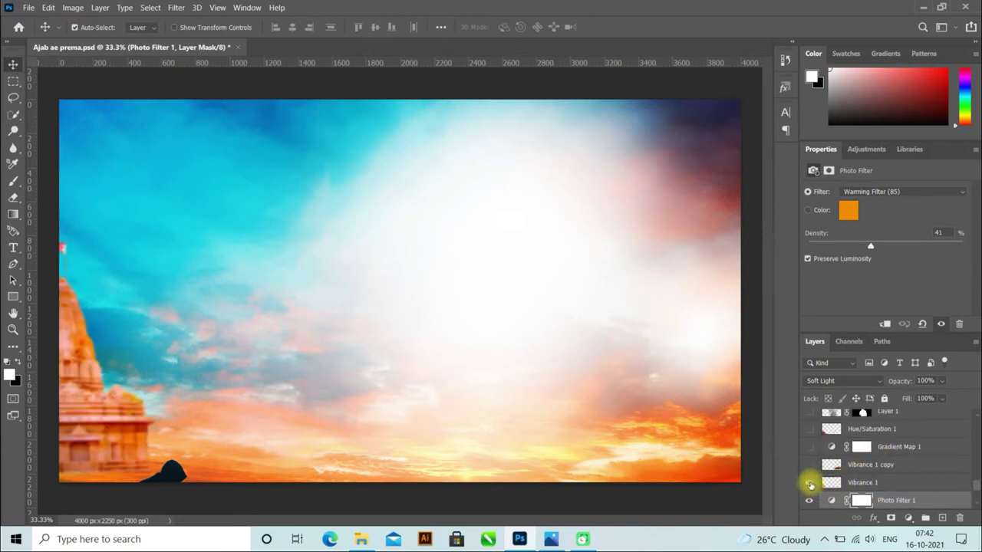
left_click(811, 487)
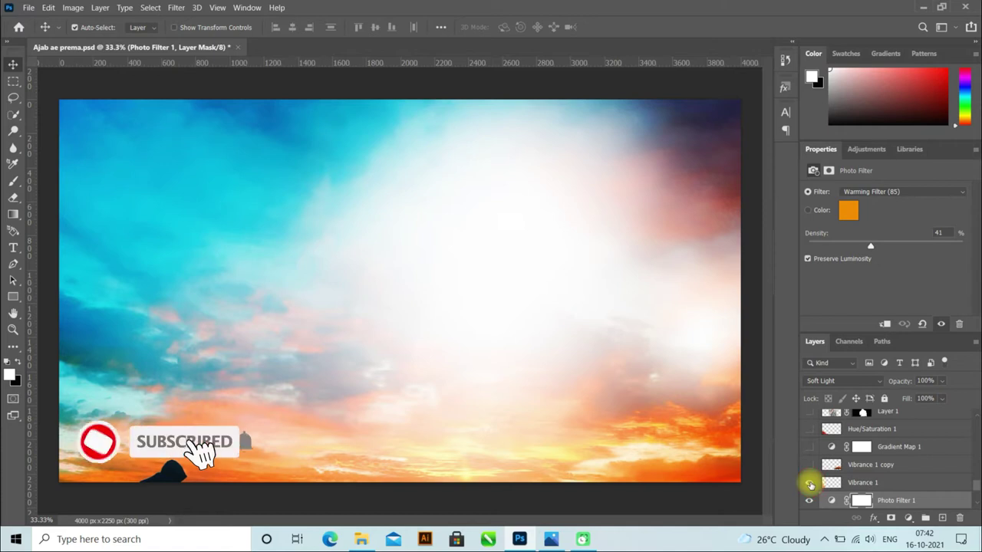
left_click(810, 483)
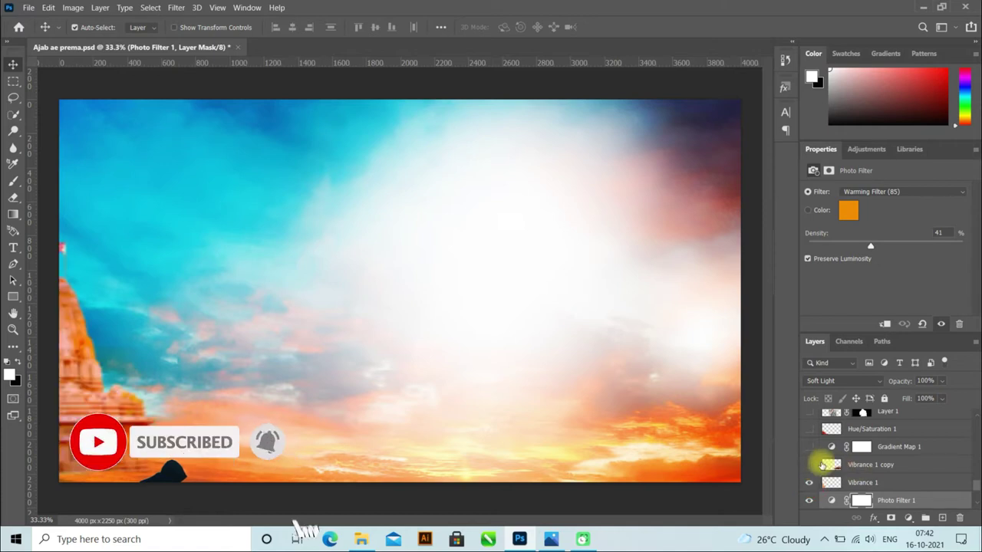
left_click(810, 466)
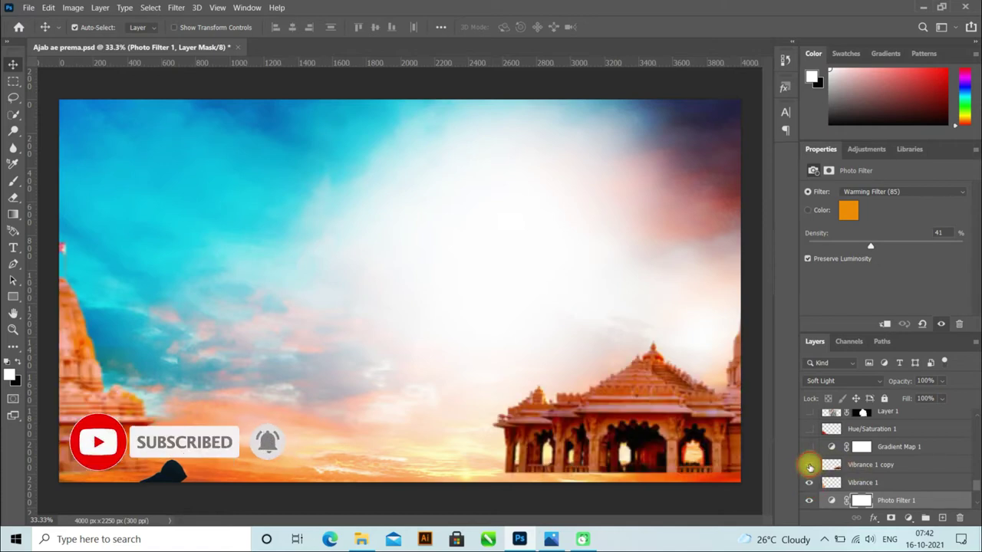
left_click(811, 467)
left_click(810, 466)
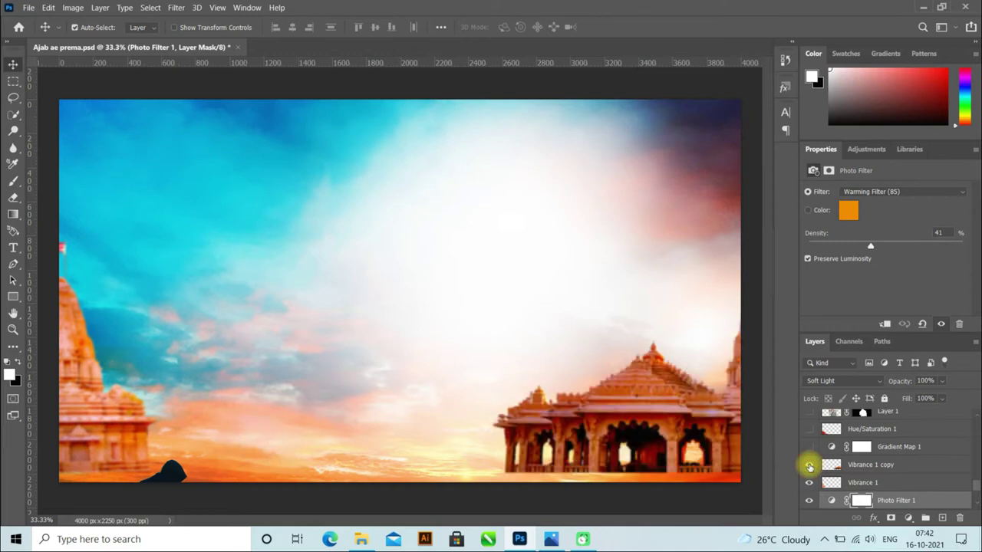
Turn on and select the Gradient Map 1 colour grade (Soft Light, 61%)
left_click(809, 449)
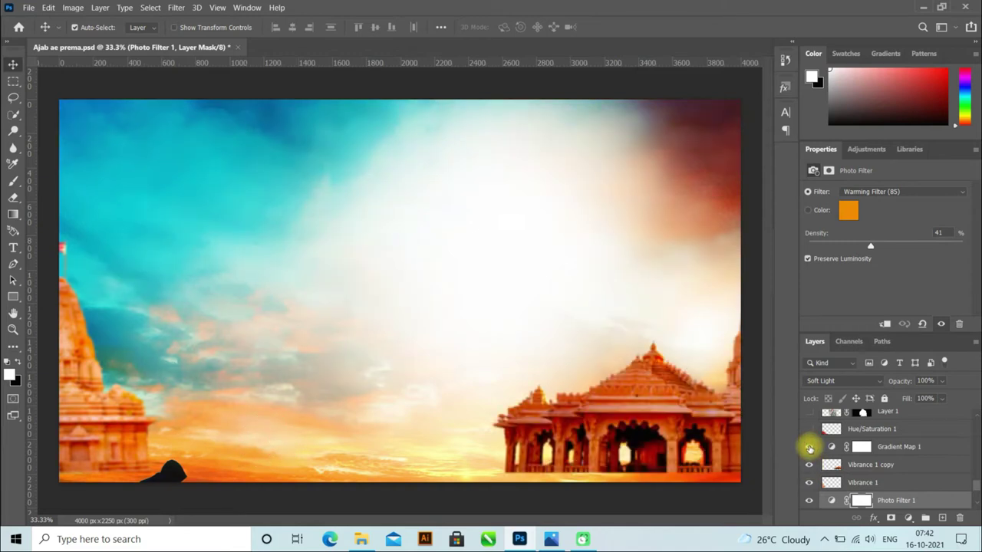
left_click(809, 449)
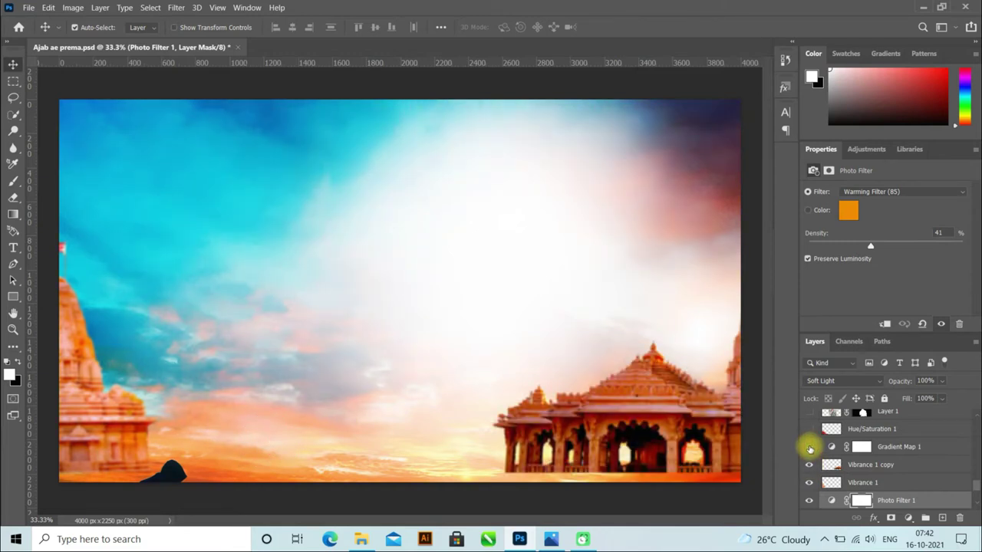
left_click(809, 449)
left_click(901, 446)
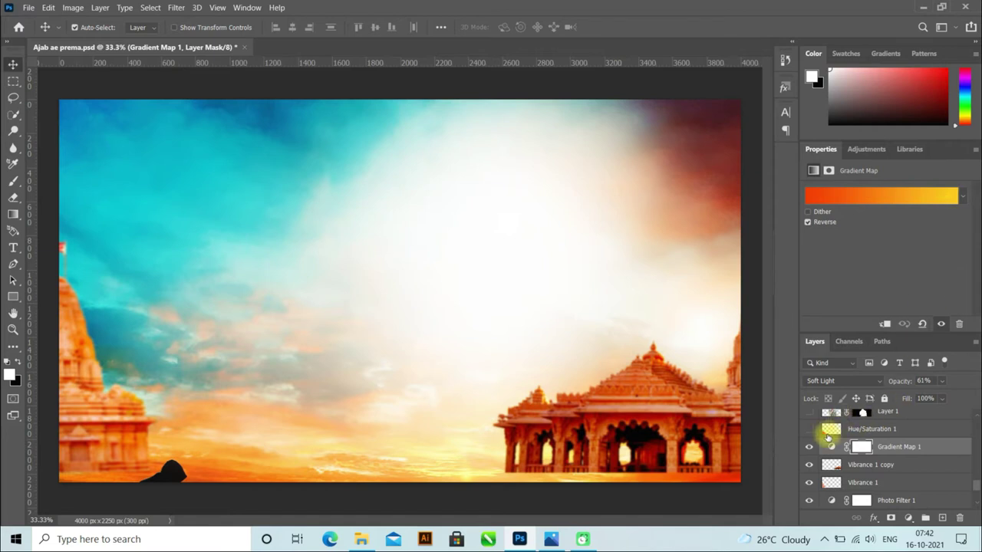
Turn on Hue/Saturation 1 to show the red fabric across the lower left
left_click(810, 431)
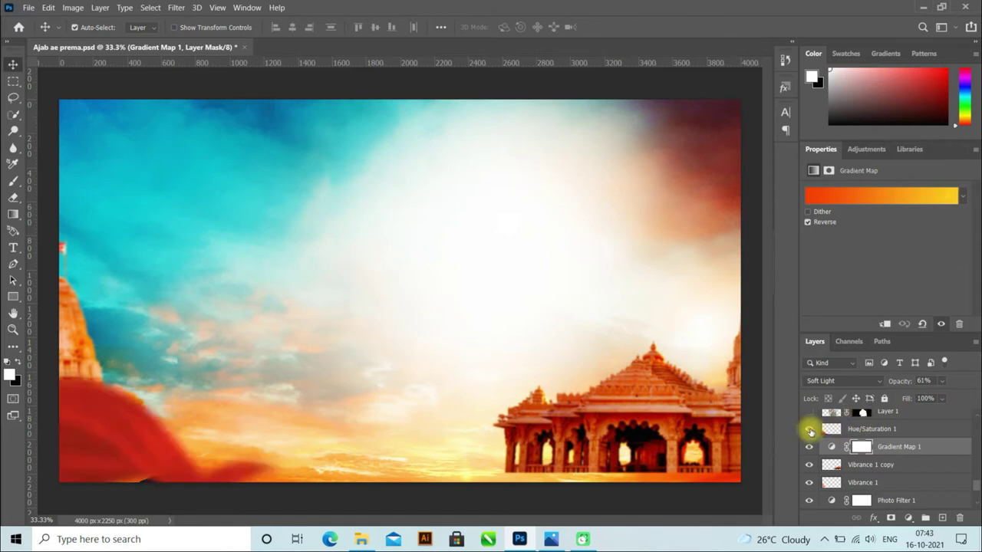
left_click(811, 430)
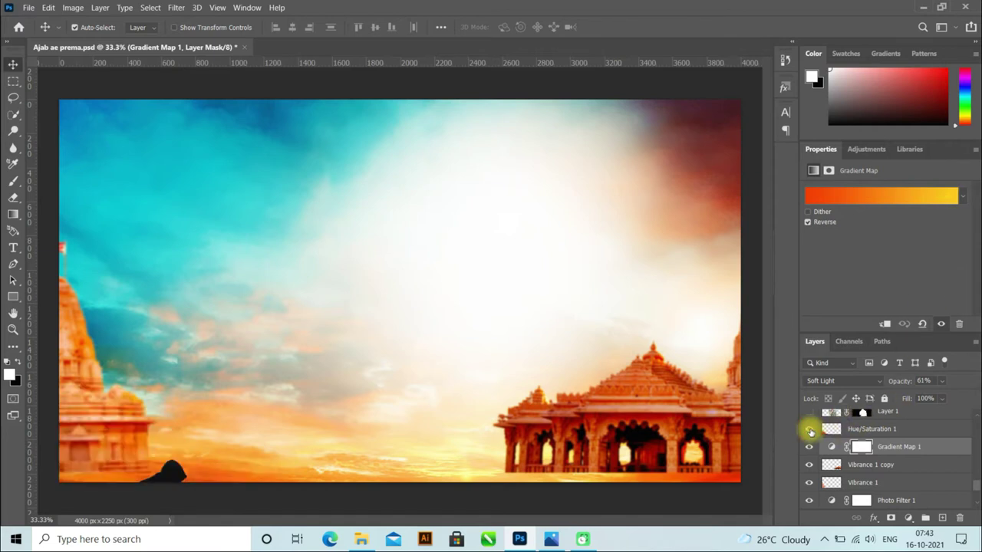
left_click(811, 431)
scroll(813, 437, "up", 2)
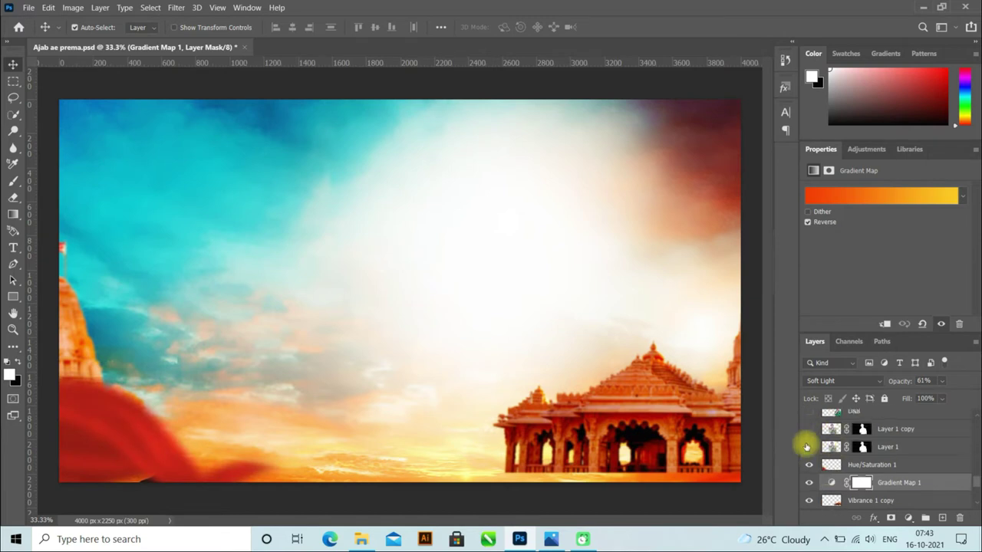
Show Layer 1 and Layer 1 copy so the man's cut-out stands at centre
left_click(809, 448)
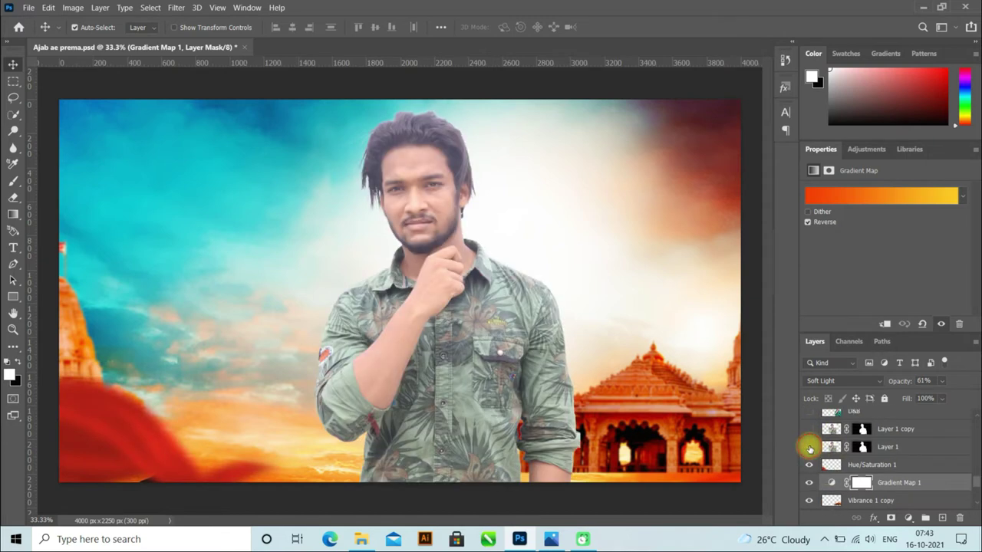
left_click(809, 448)
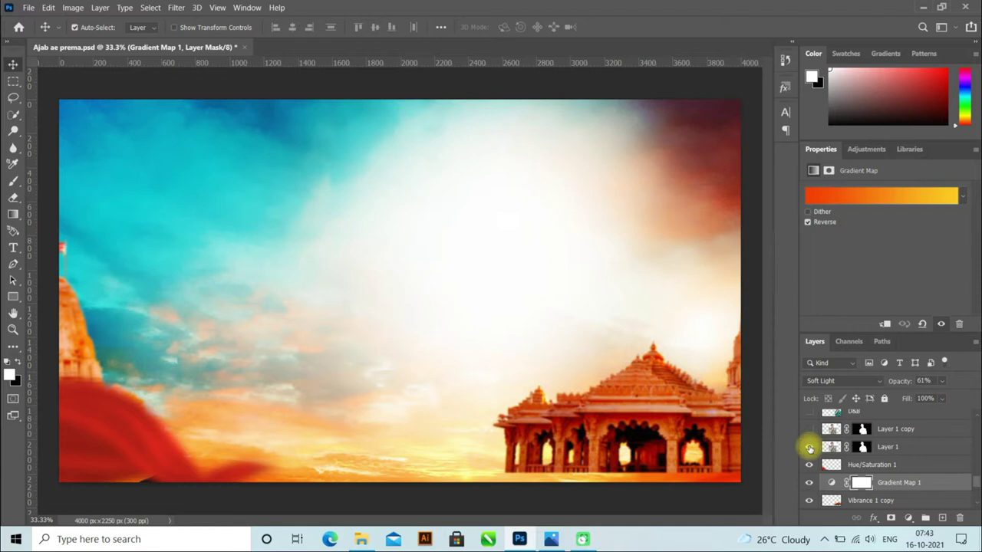
left_click(809, 448)
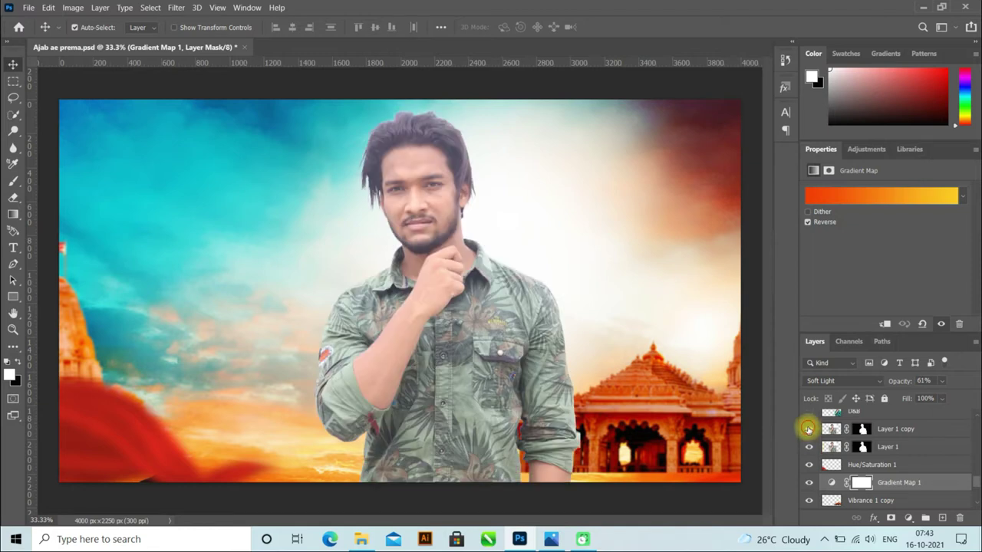
left_click(809, 447)
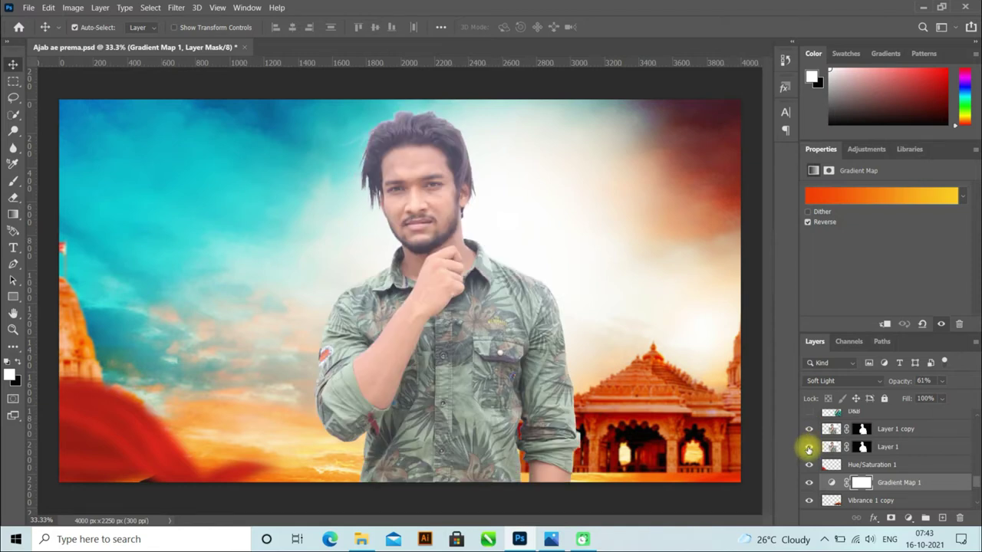
scroll(821, 445, "up", 1)
Show the teal-shirted Layer 1 copy and hide the grey-shirted Layer 1 man
scroll(819, 447, "up", 1)
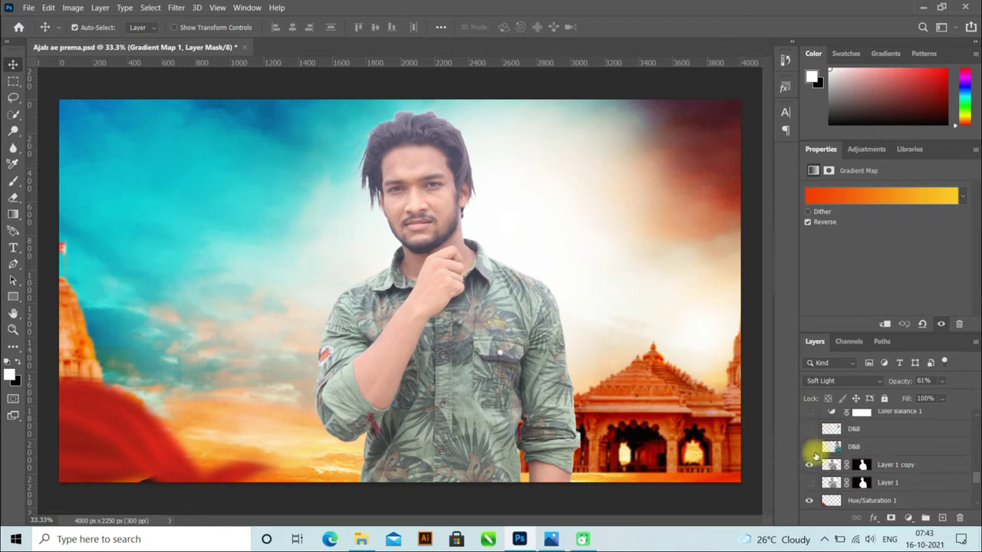
left_click(808, 476)
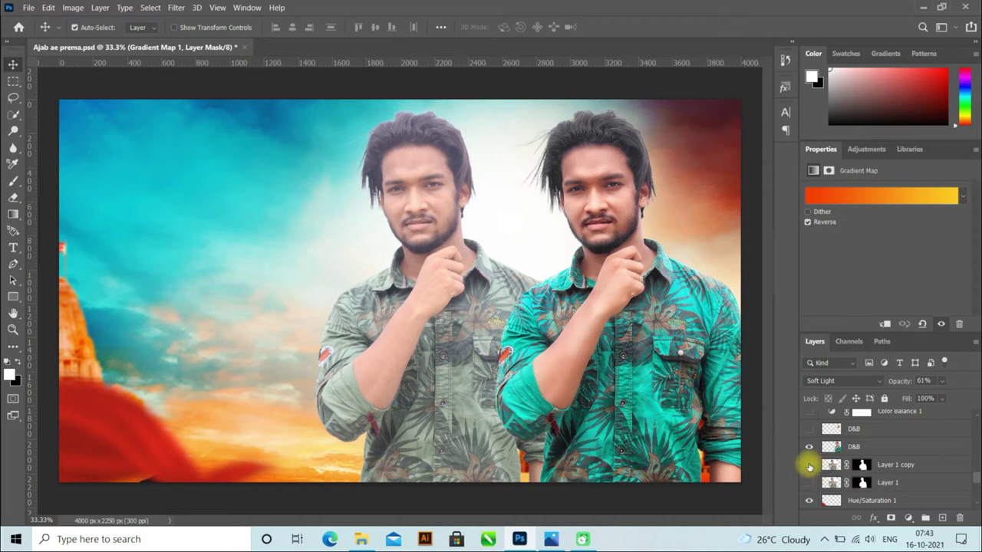
left_click(810, 466)
left_click(810, 466)
left_click(810, 466)
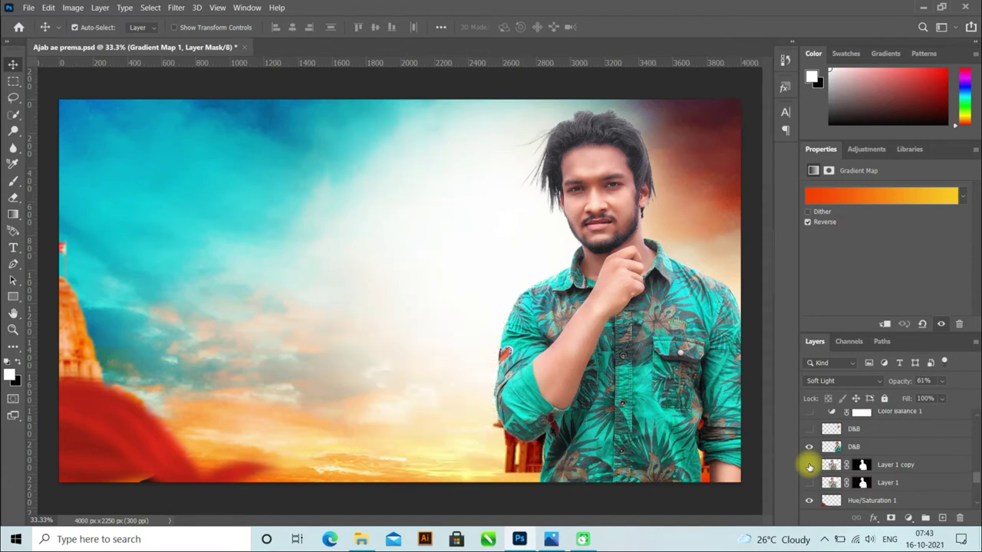
Turn on the D&B face-cutout layer over the man
scroll(812, 466, "up", 2)
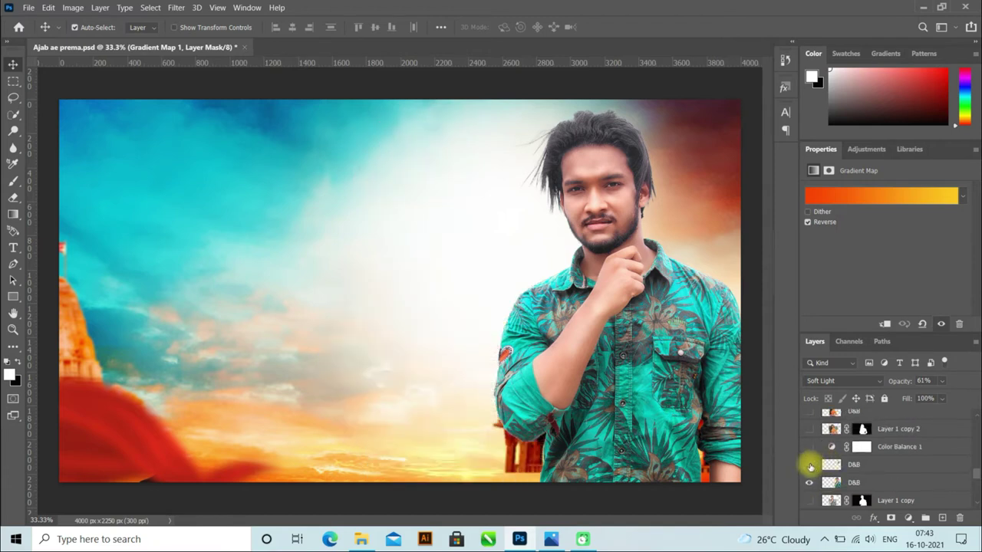
left_click(809, 466)
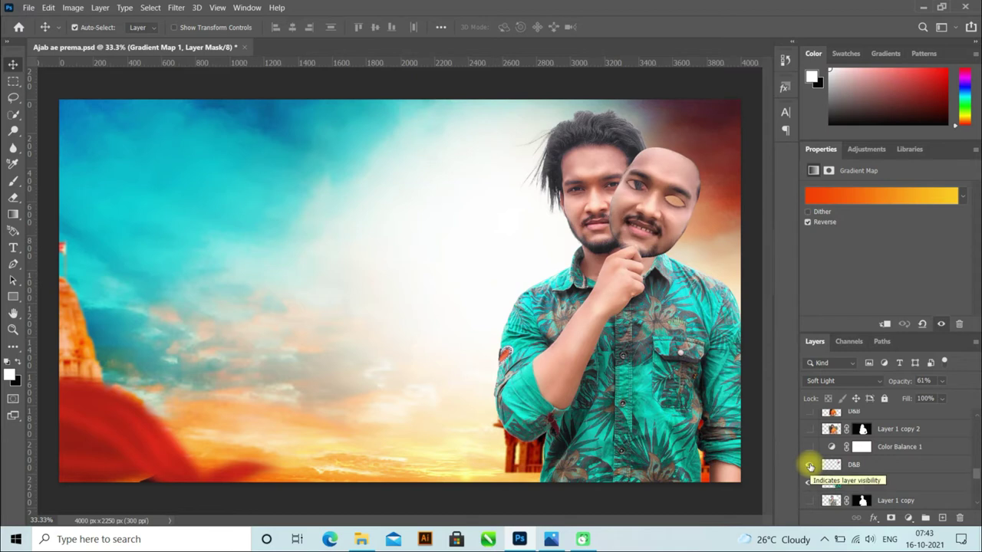
left_click(810, 466)
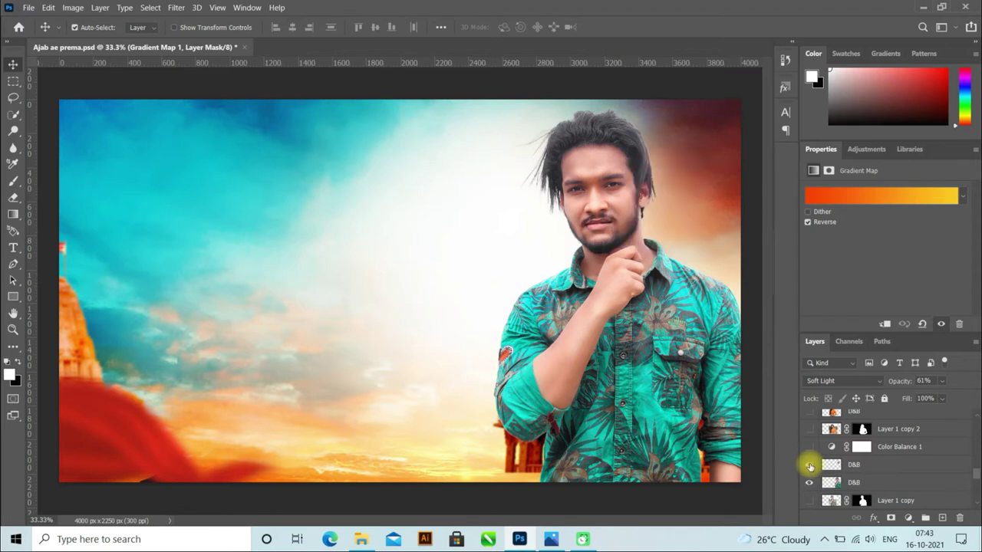
left_click(810, 467)
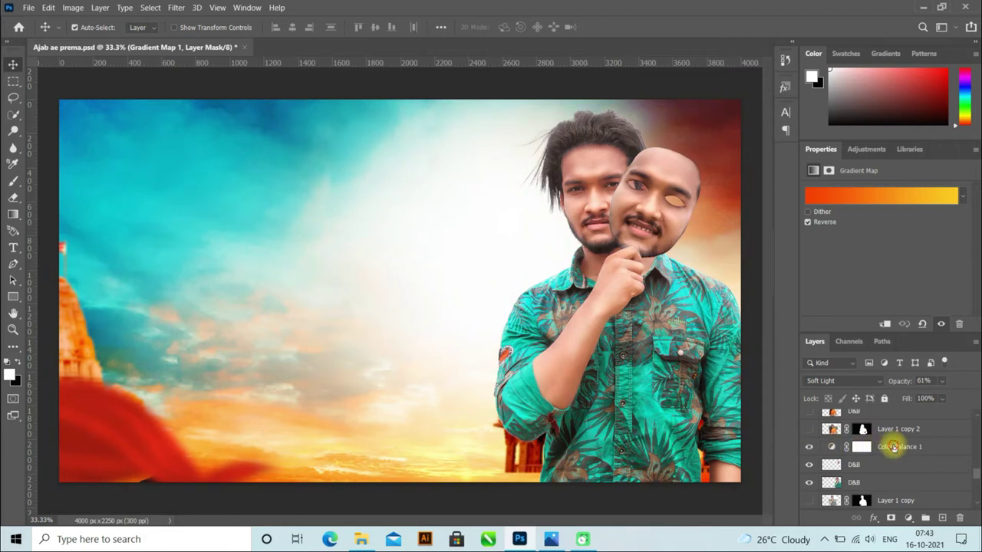
Inspect Color Balance 1's Shadows and Highlights tone values in Properties
left_click(893, 448)
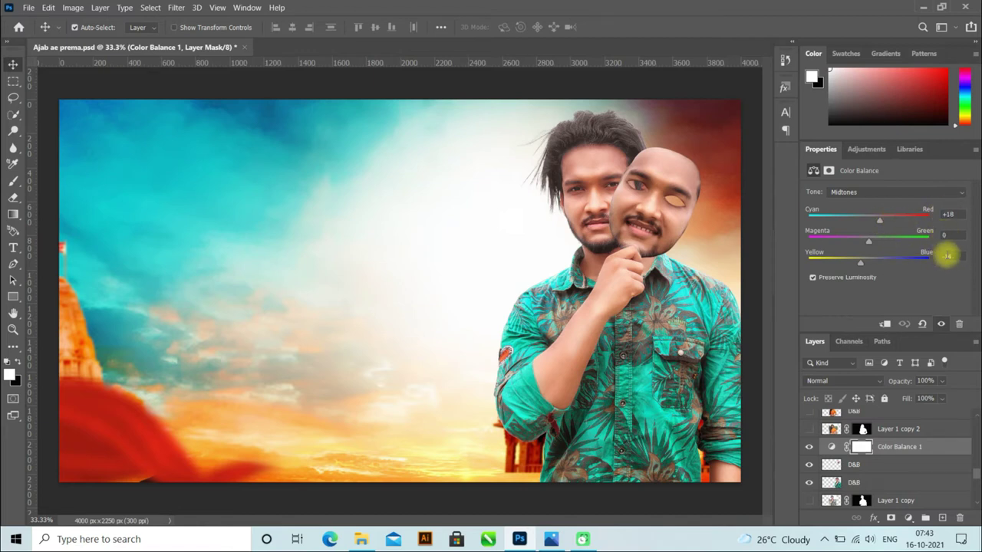
left_click(886, 193)
left_click(872, 202)
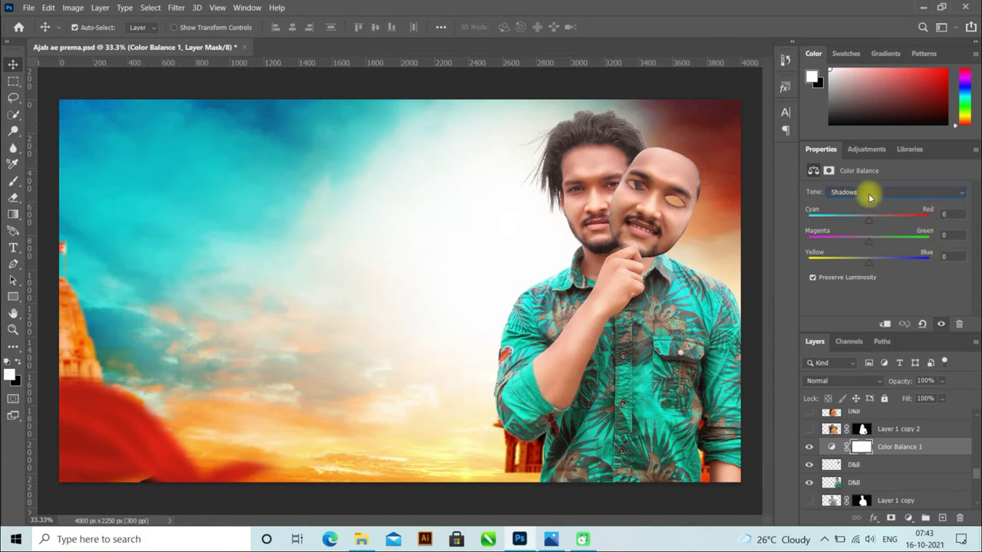
left_click(871, 193)
left_click(864, 222)
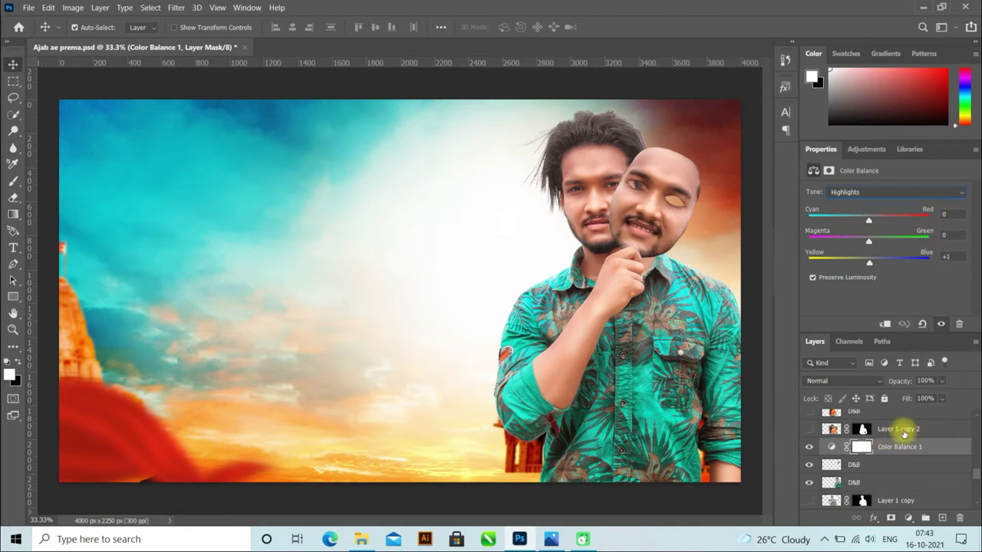
Show Layer 1 copy 2's woman in orange and disable its layer mask
key("alt+bracketright")
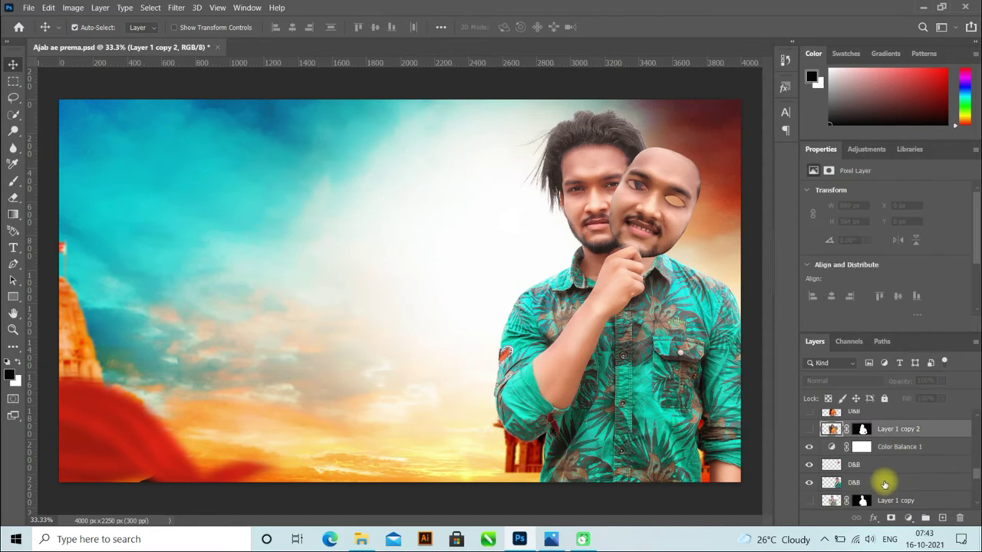
scroll(875, 476, "up", 2)
left_click(810, 465)
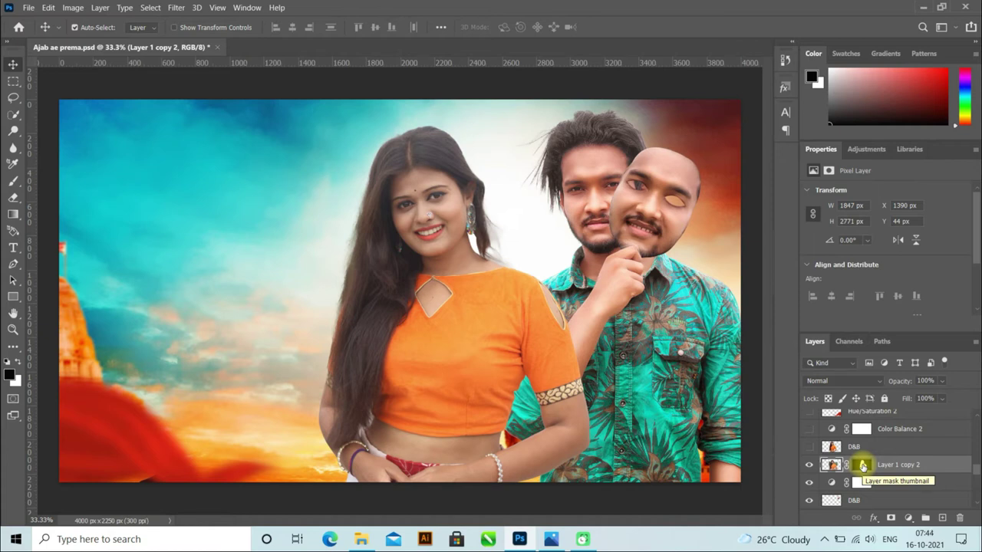
left_click(863, 465)
right_click(863, 465)
left_click(869, 354)
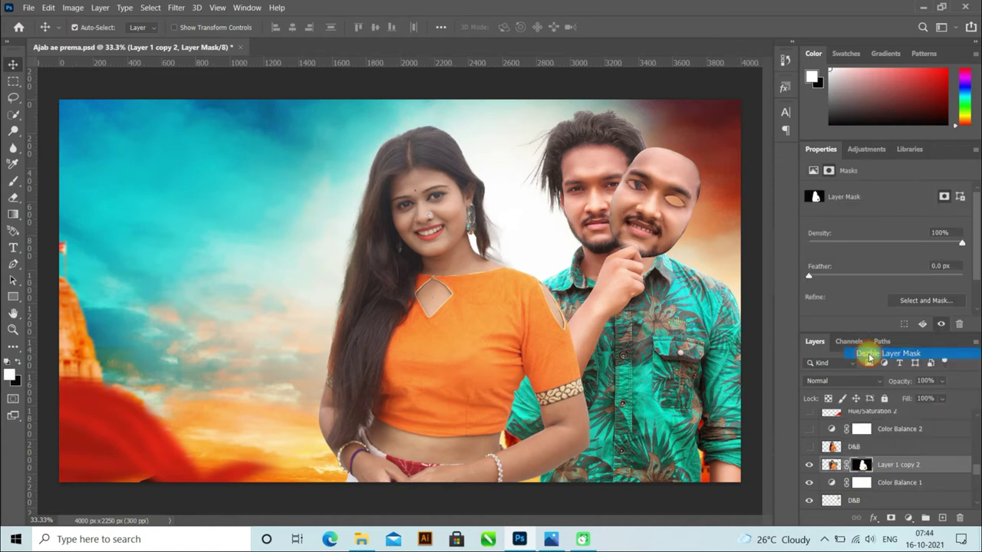
left_click_drag(860, 438, 862, 459)
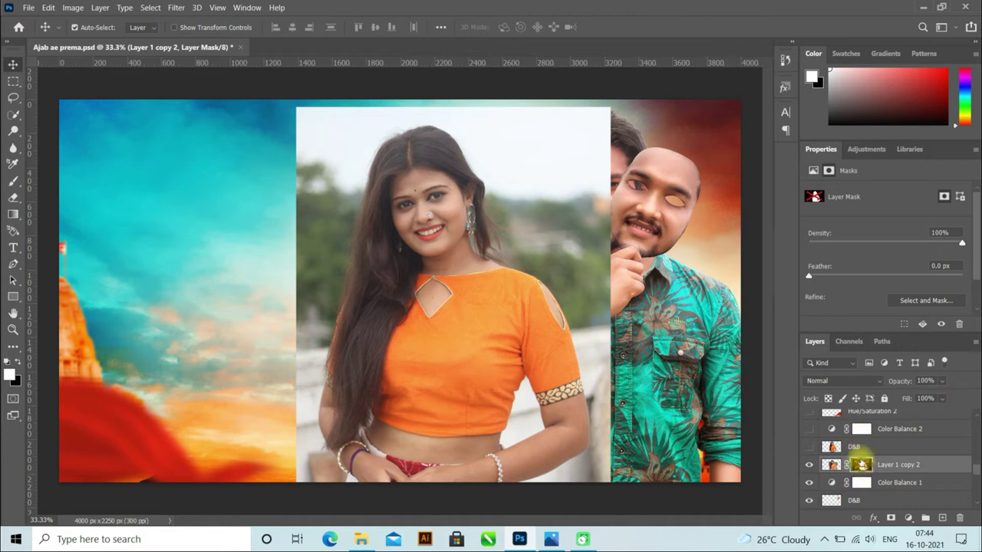
right_click(861, 463)
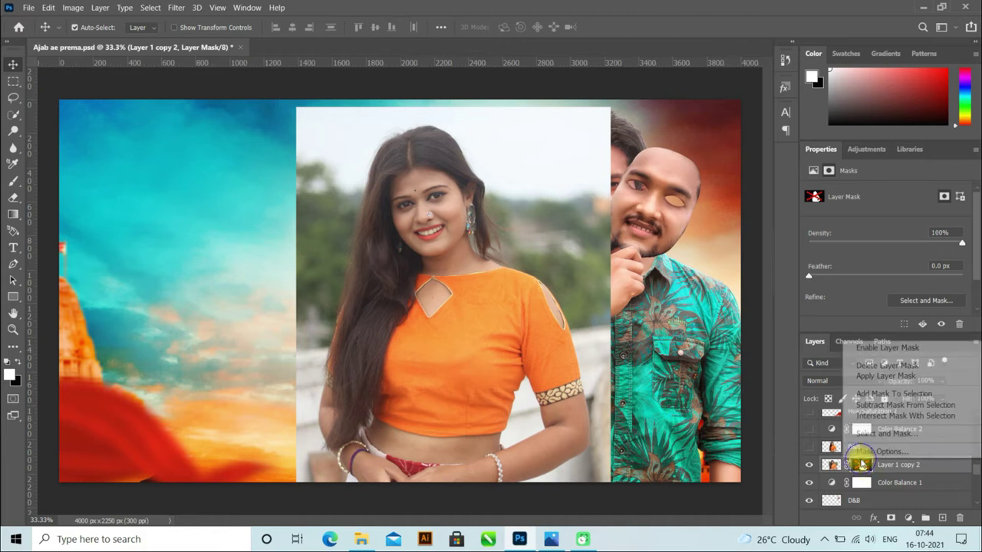
Re-enable the woman's mask, then show the D&B layer and hide Layer 1 copy 2
left_click(878, 350)
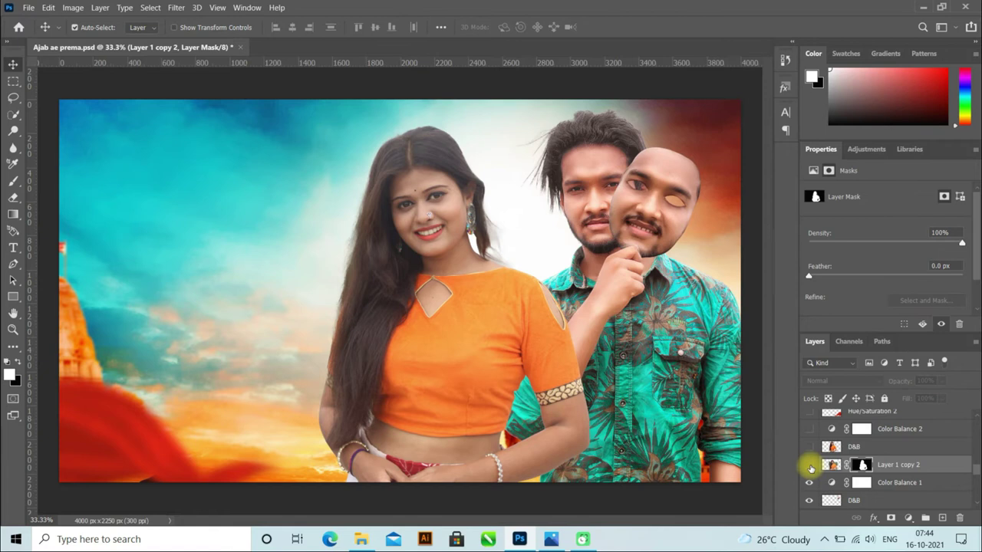
left_click(810, 466)
left_click(810, 466)
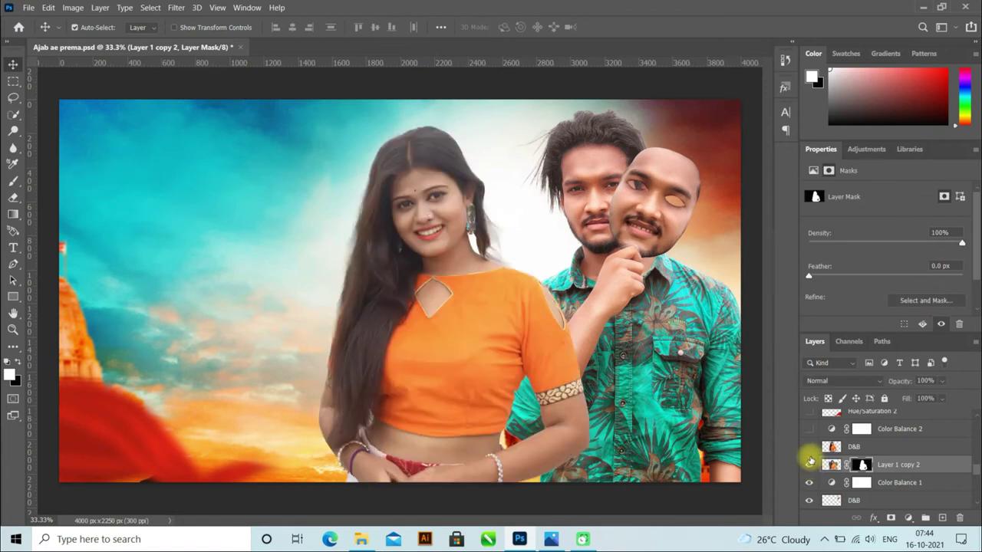
left_click(811, 447)
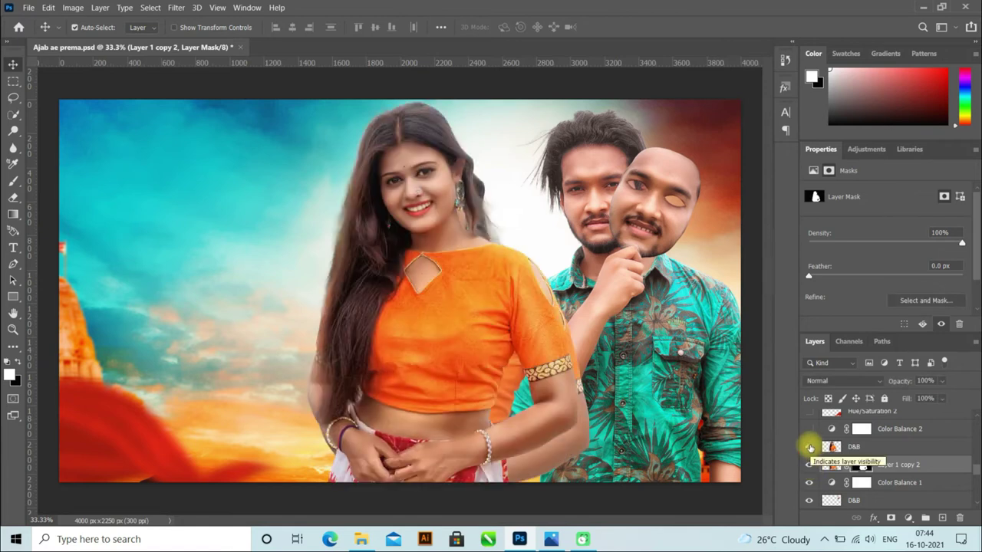
left_click(810, 465)
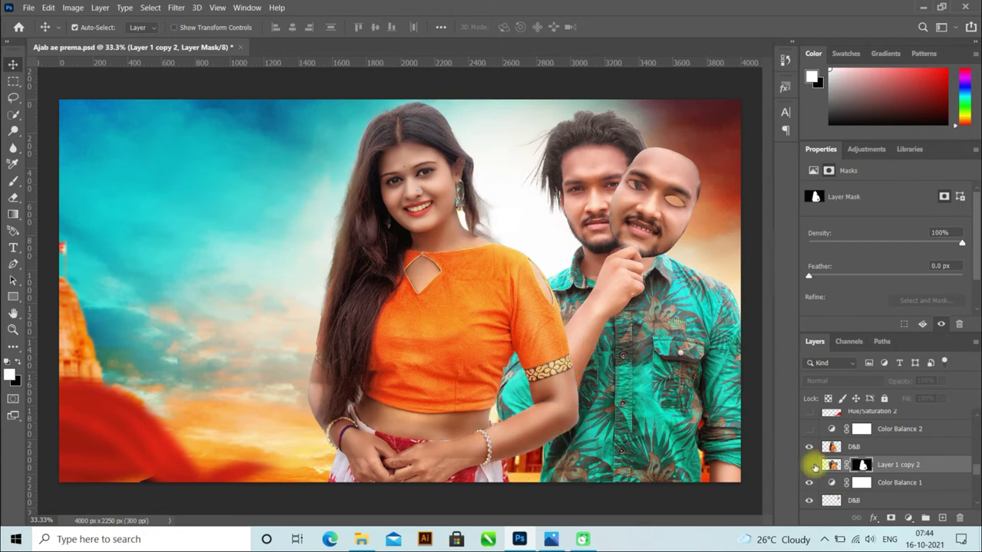
scroll(817, 472, "up", 1)
scroll(821, 475, "up", 1)
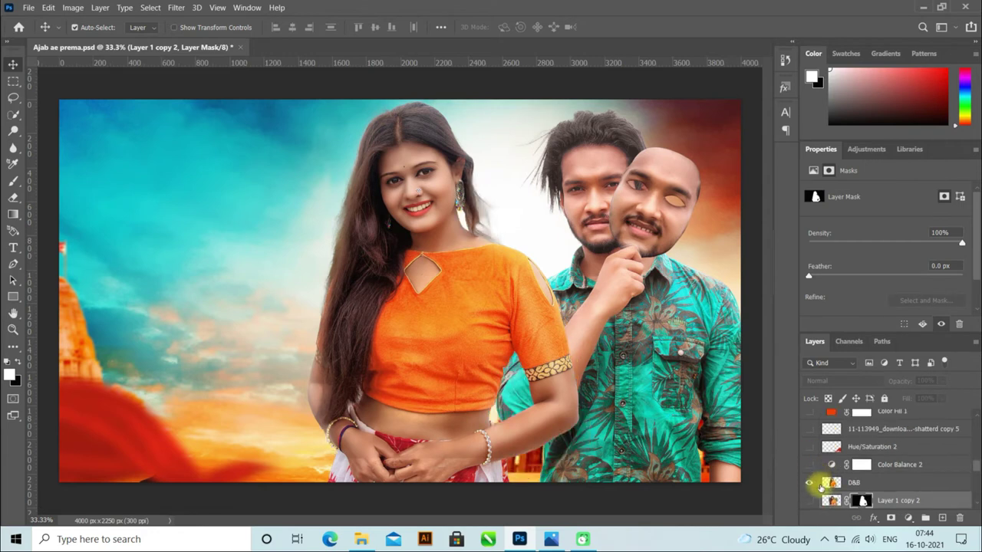
scroll(821, 485, "up", 1)
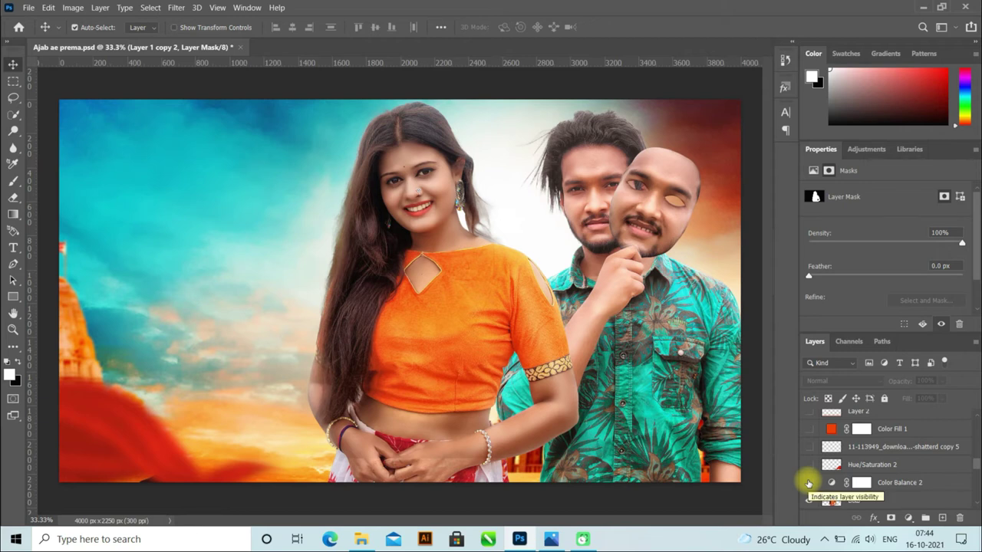
Turn on Color Balance 2 and check its Highlights and Shadows values
left_click(809, 484)
left_click(912, 482)
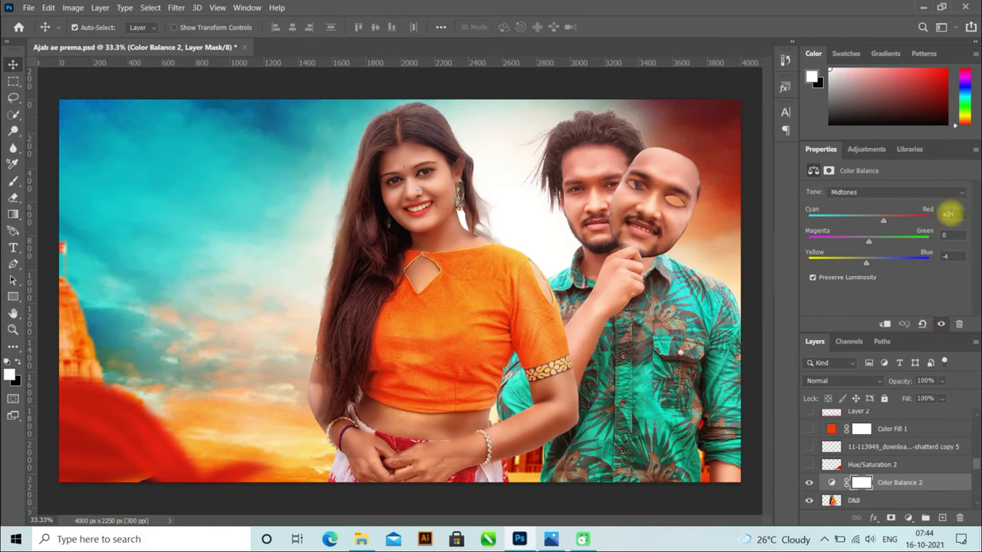
left_click(903, 193)
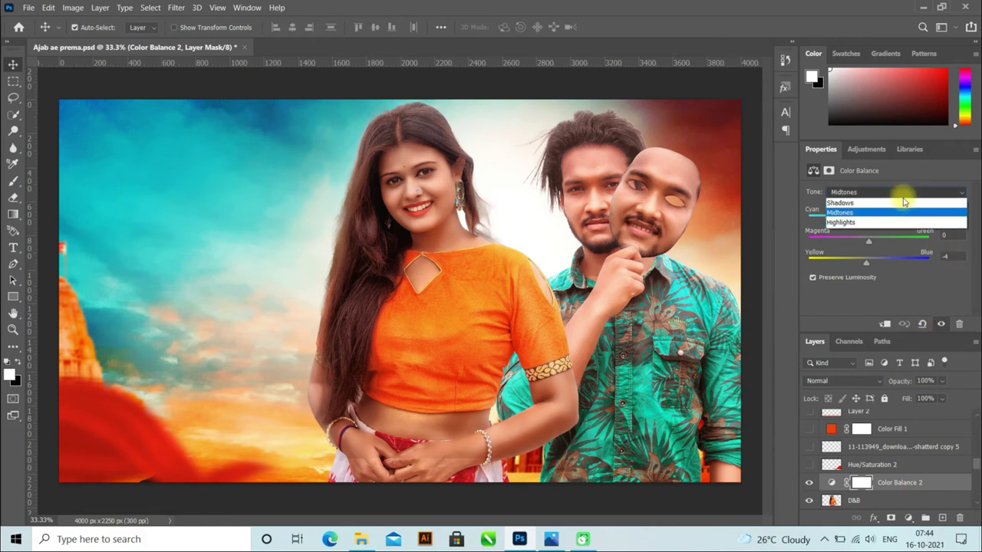
left_click(897, 222)
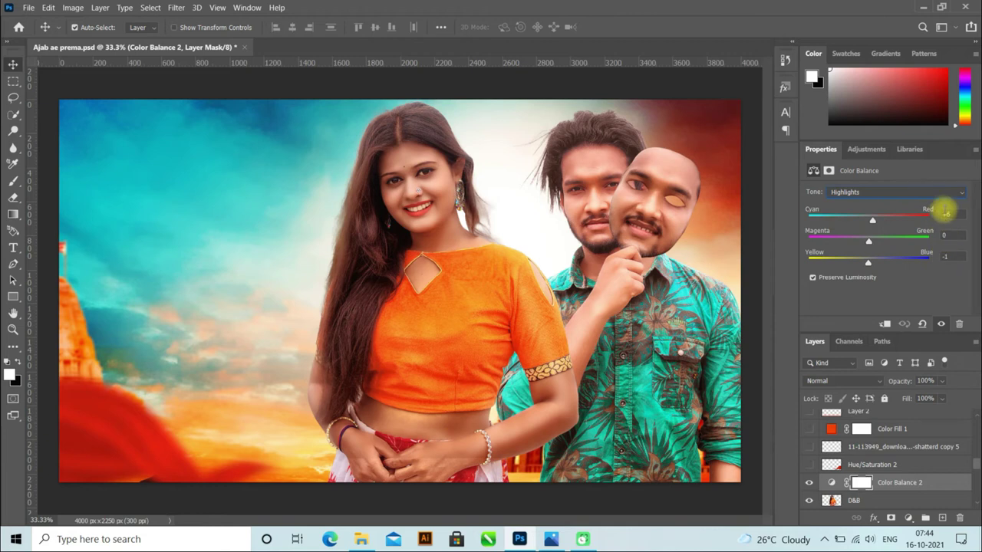
left_click(880, 192)
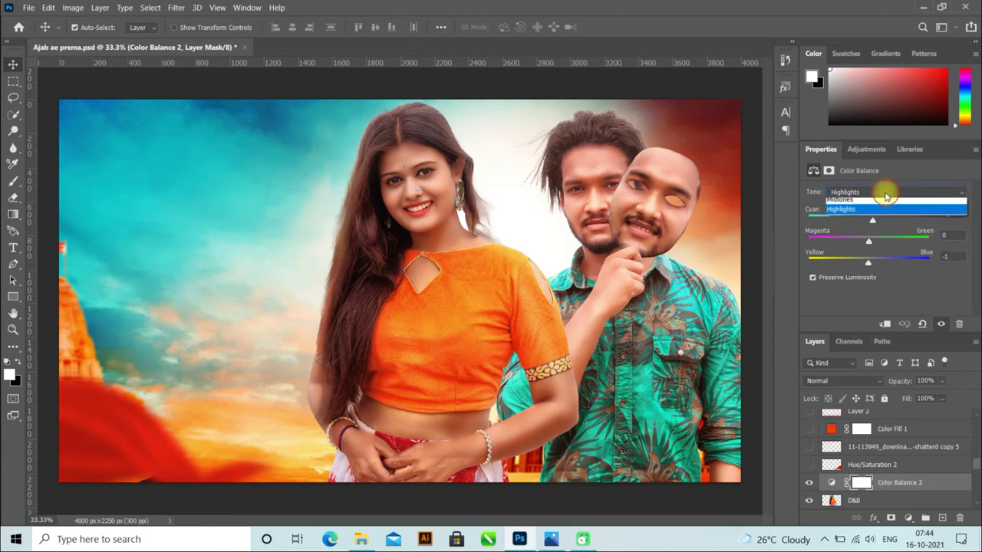
left_click(879, 204)
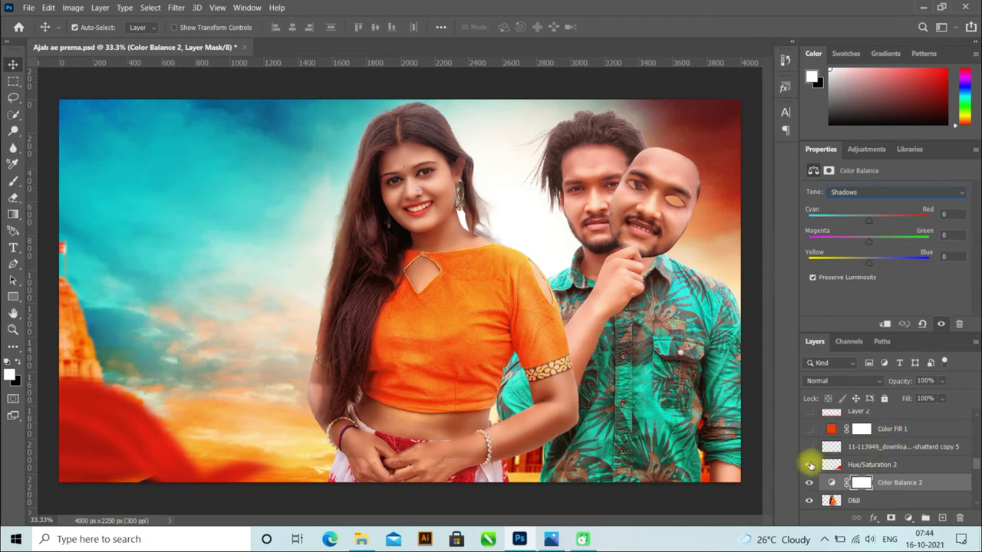
Turn on Hue/Saturation 2 to show the red fabric across the lower right
left_click(810, 465)
left_click(810, 465)
left_click(810, 466)
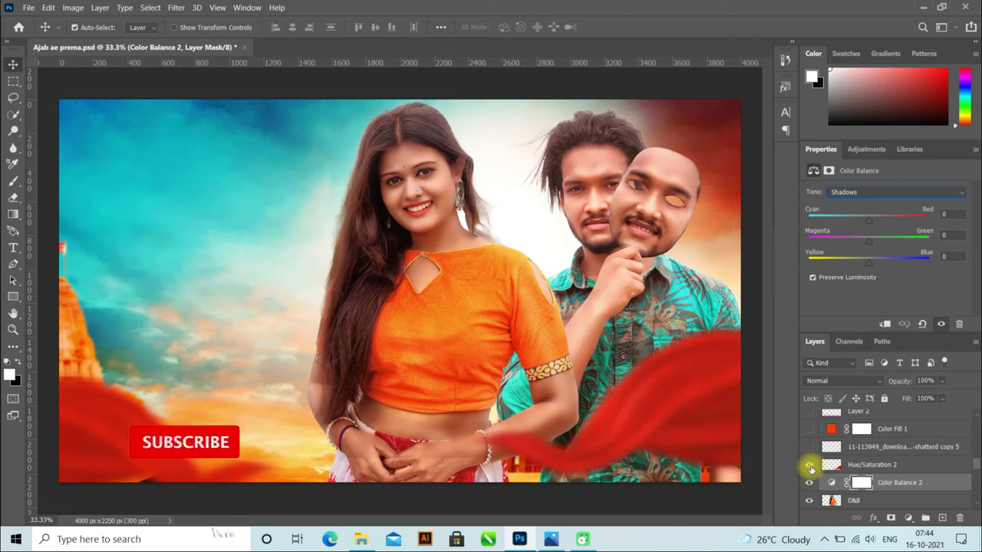
Turn on the shattered glass layer and the Color Fill 1 tint (Overlay, 11%)
scroll(811, 468, "up", 2)
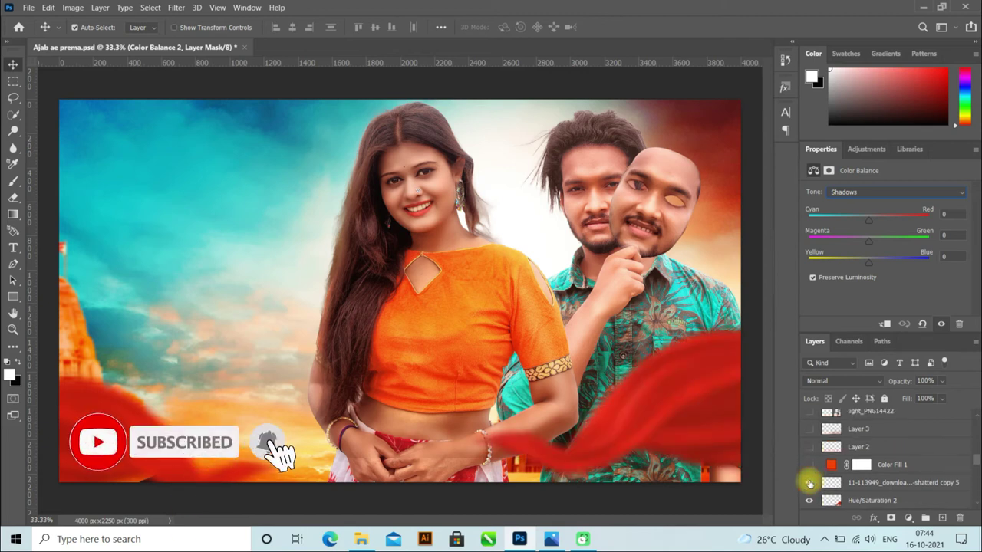
left_click(810, 482)
left_click(811, 483)
left_click(811, 483)
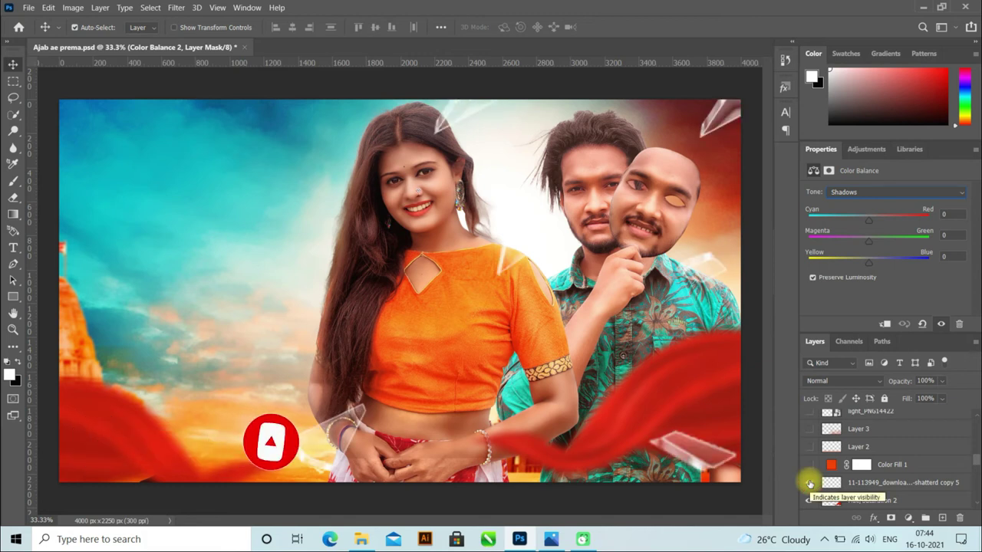
left_click(809, 466)
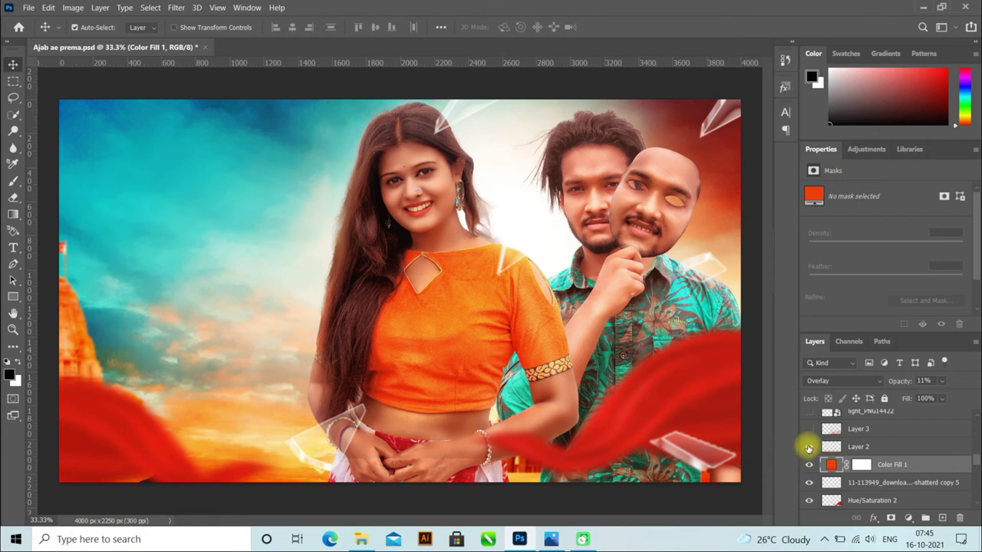
Turn on Layers 2 and 3 to add red cloth along the bottom
left_click(809, 447)
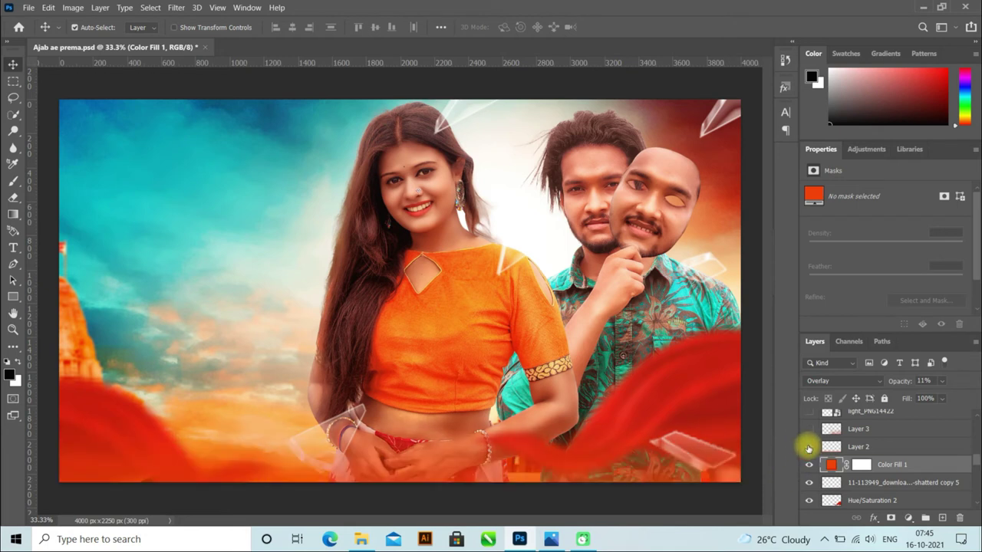
left_click(809, 448)
left_click(809, 446)
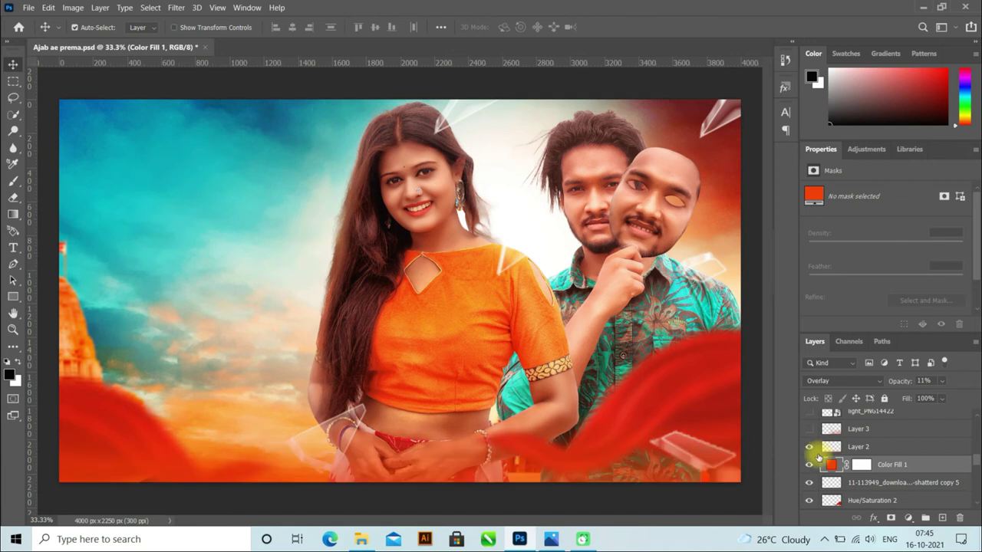
scroll(810, 464, "up", 2)
left_click(810, 480)
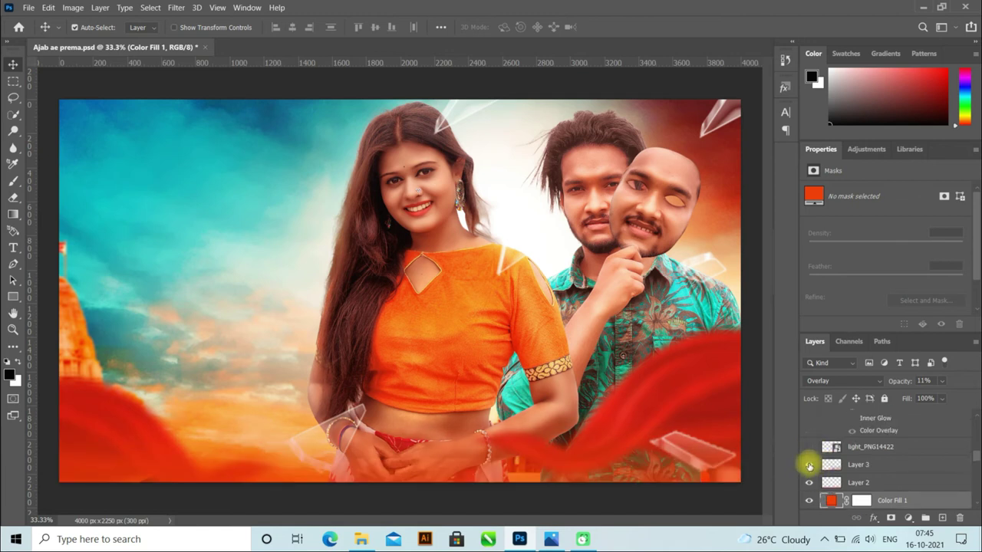
left_click(808, 465)
scroll(809, 465, "up", 1)
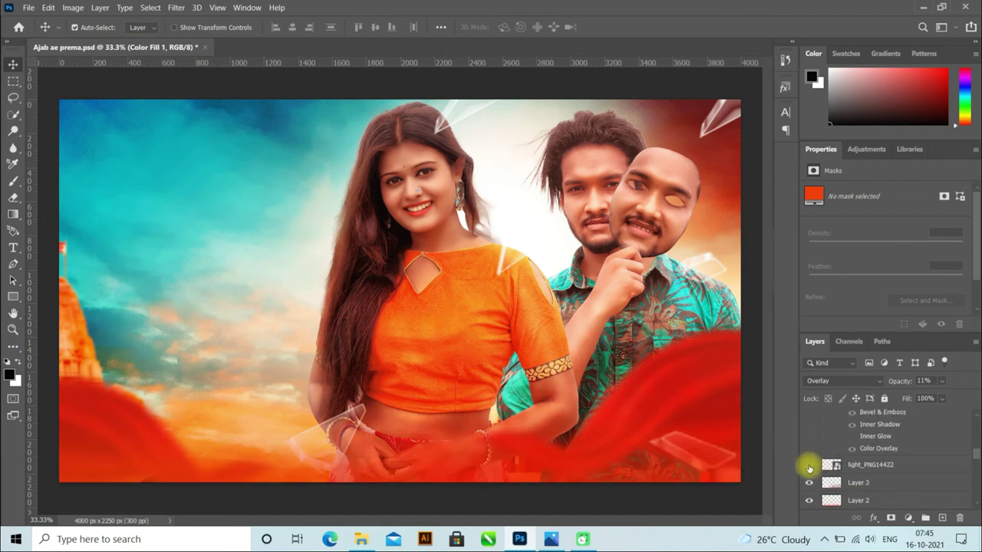
Show the light_PNG14422 sunburst glow behind the couple
left_click(808, 467)
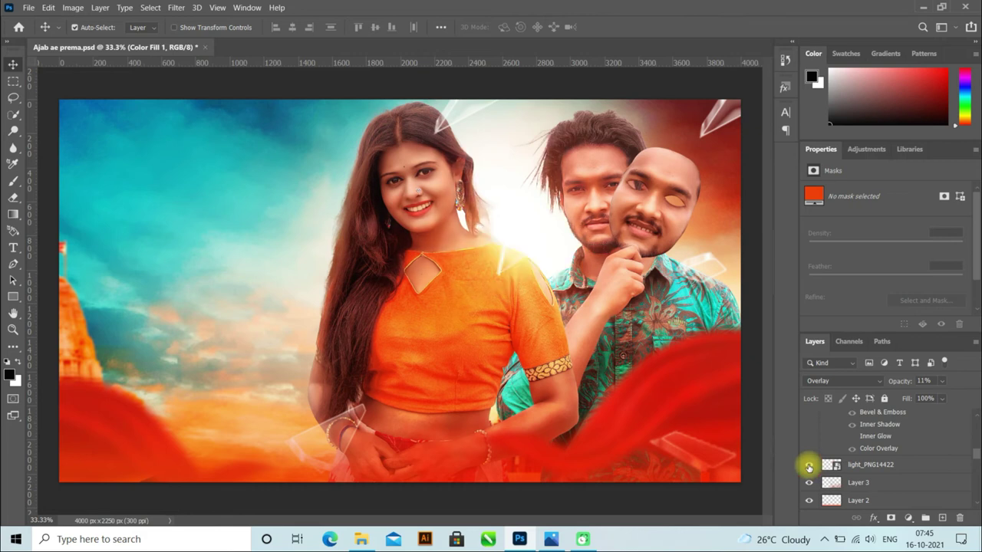
left_click(809, 467)
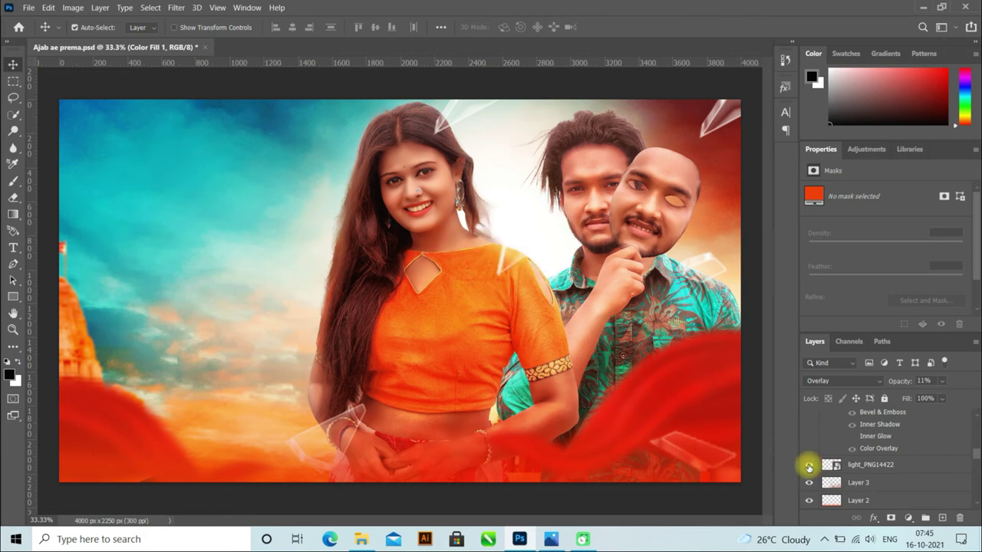
left_click(809, 467)
scroll(810, 467, "up", 1)
scroll(811, 468, "up", 2)
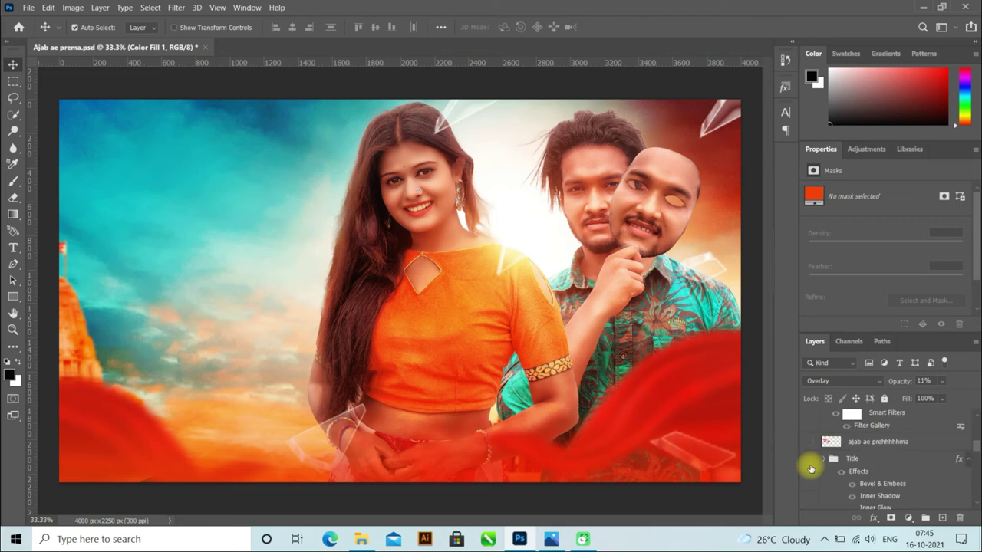
Show the Title group's final pink textured Odia title, leaving the red alternate version hidden
left_click(811, 460)
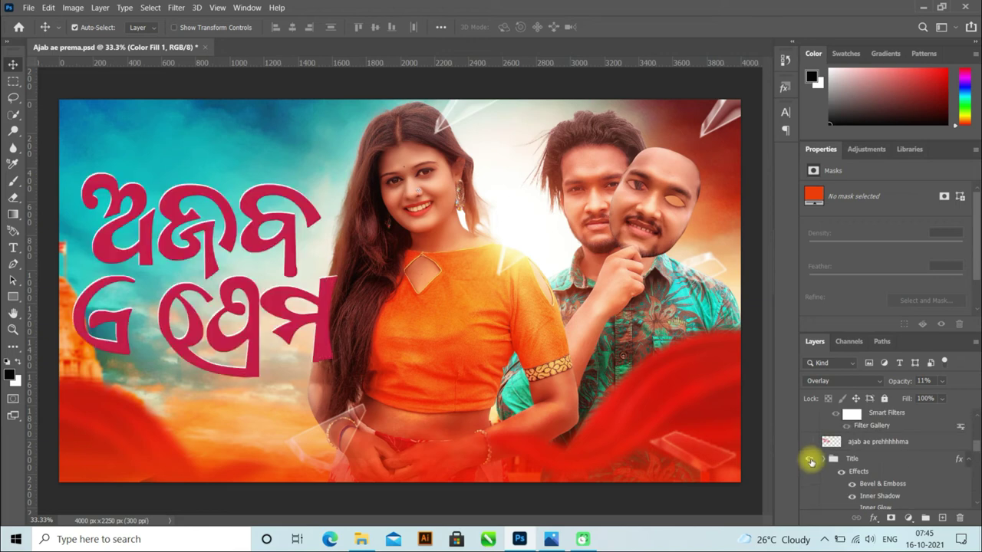
left_click(811, 460)
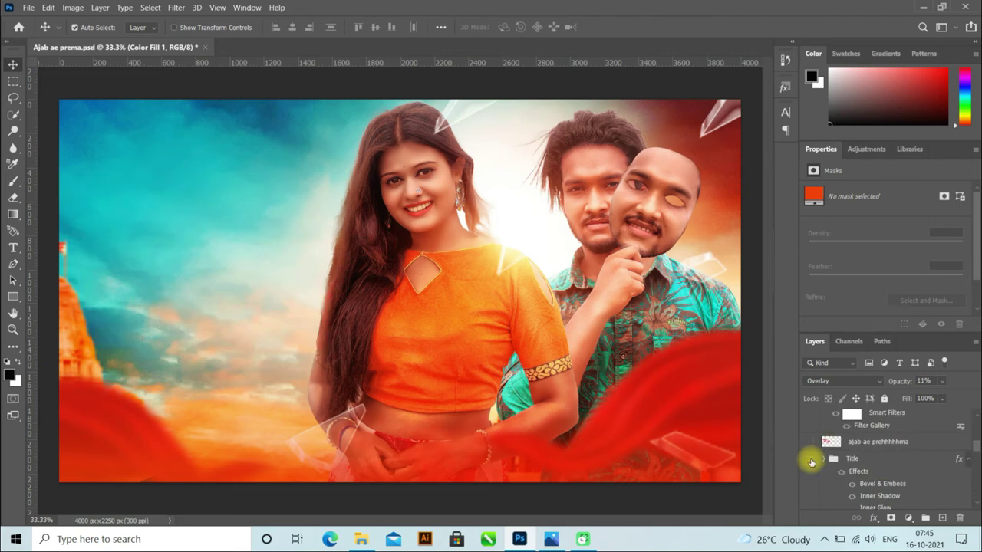
left_click(810, 460)
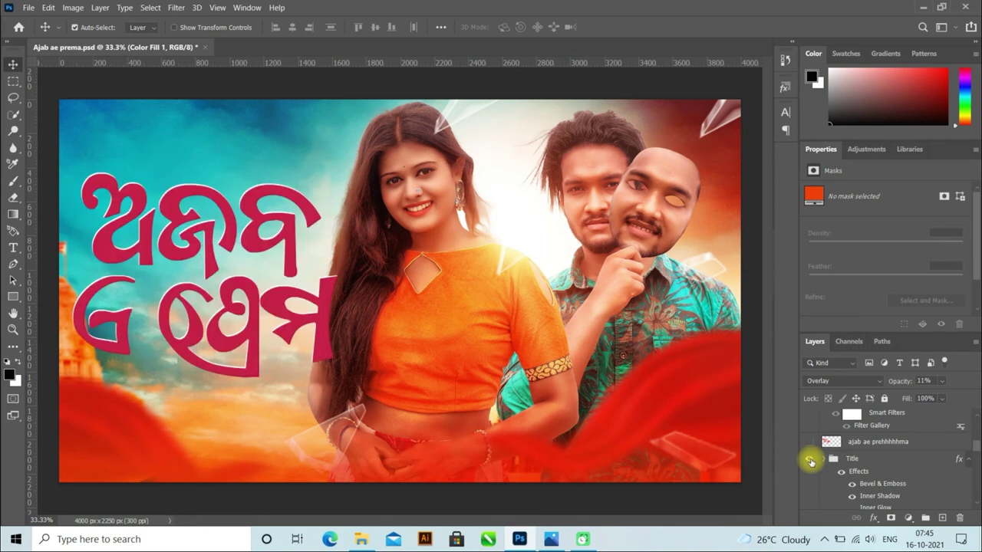
left_click(811, 462)
scroll(811, 464, "up", 2)
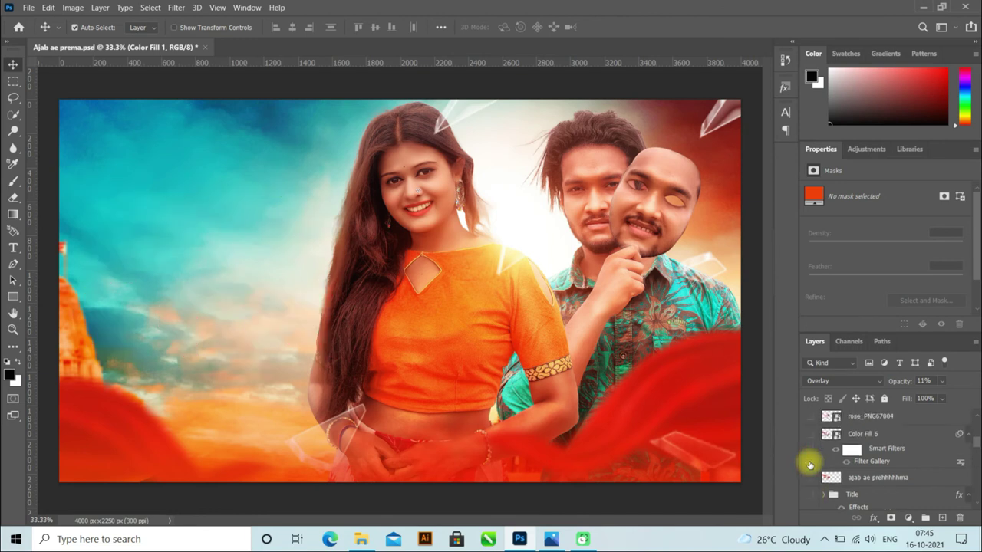
left_click(809, 478)
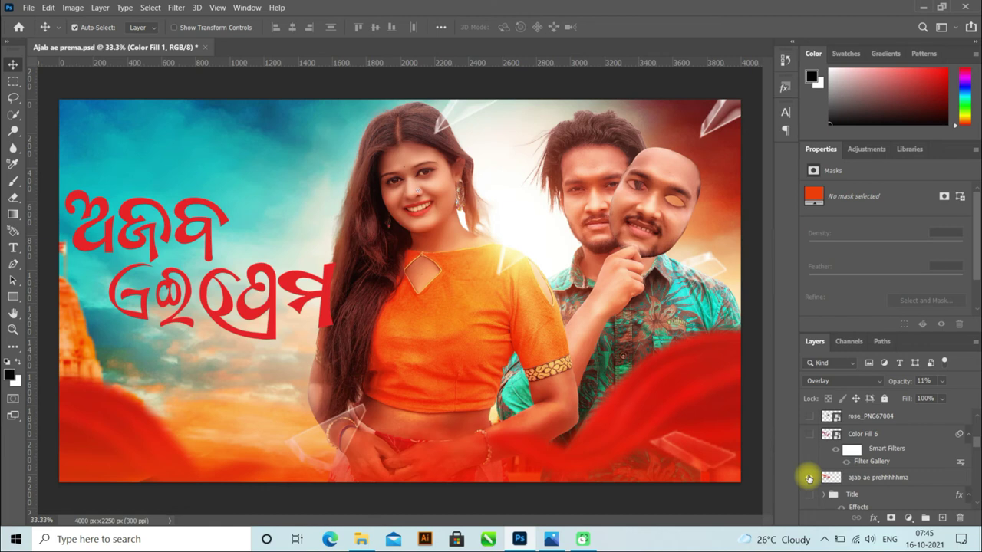
left_click(809, 478)
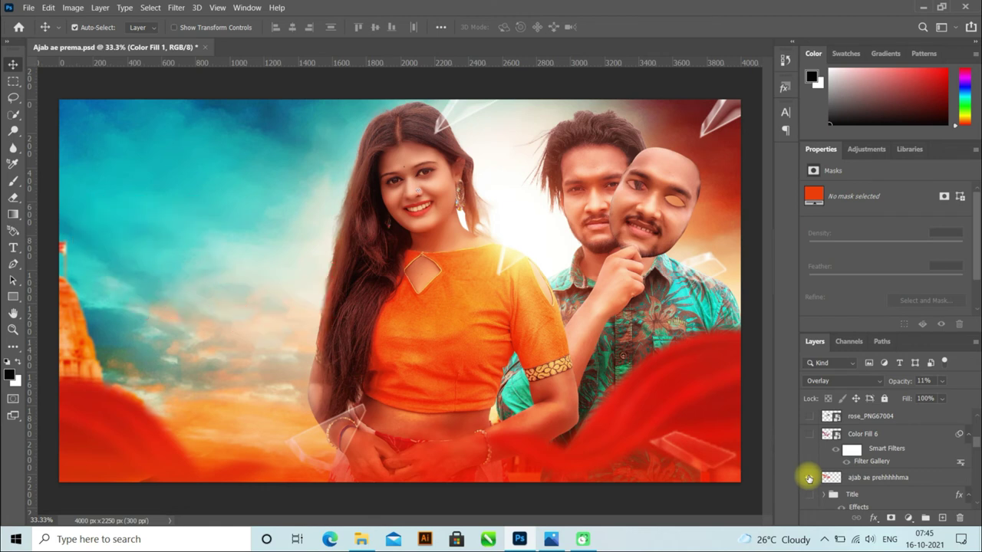
left_click(809, 478)
left_click(809, 478)
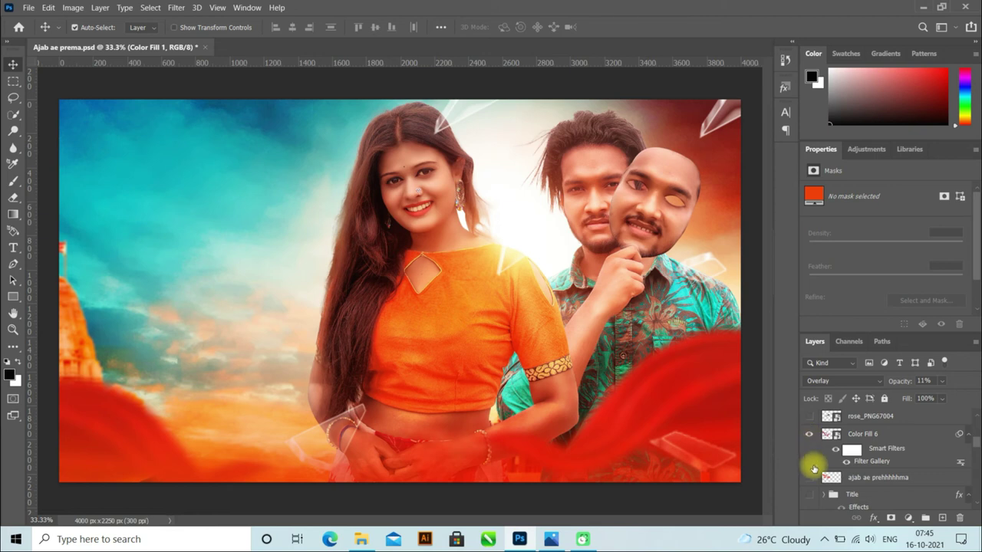
left_click(810, 475)
scroll(813, 468, "up", 3)
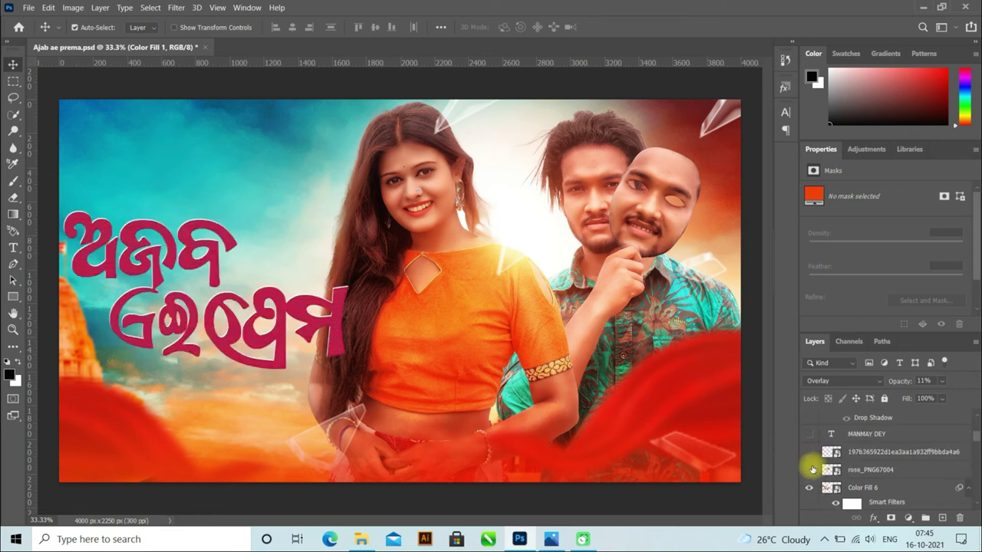
Turn on rose_PNG67004 to place the red rose beside the title
left_click(809, 471)
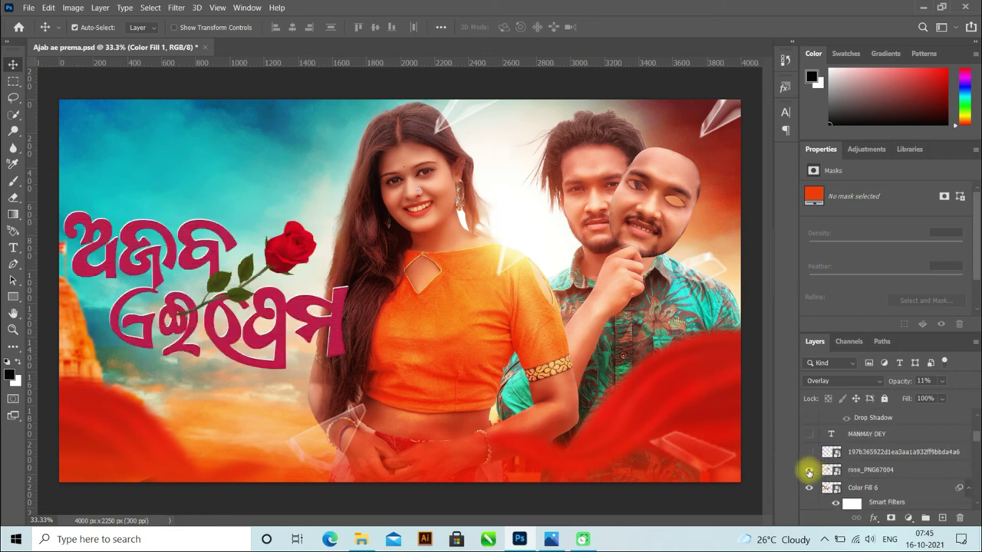
left_click(809, 471)
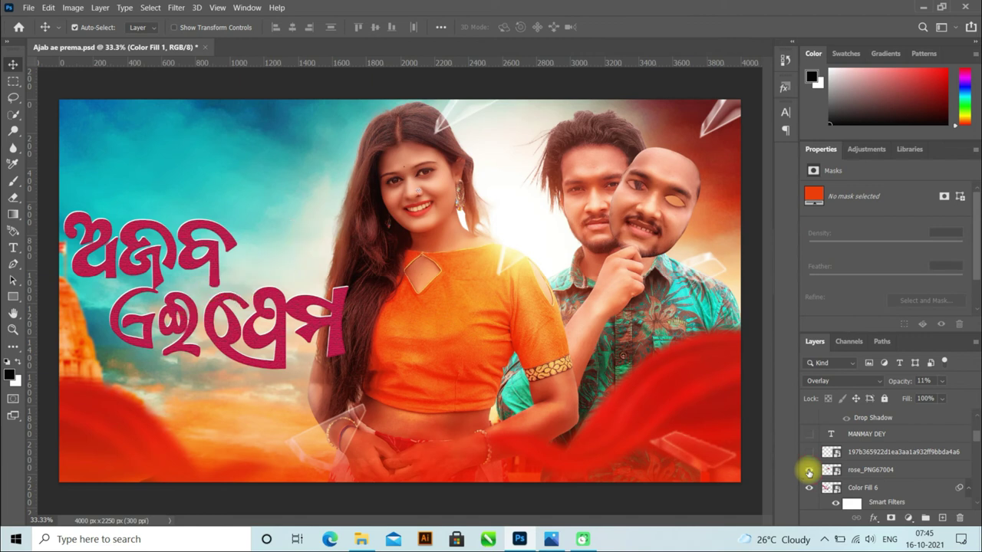
left_click(809, 472)
scroll(810, 472, "up", 1)
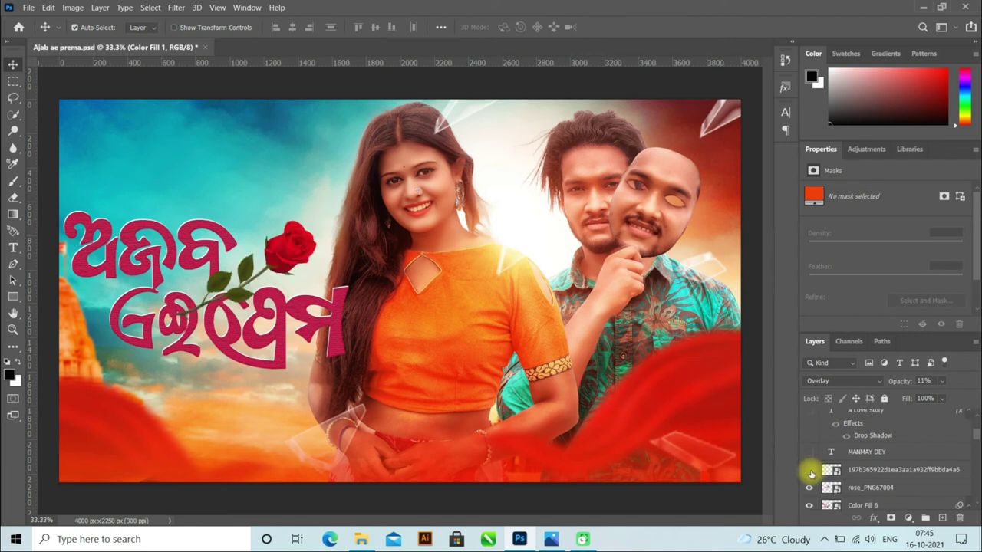
Reveal the YouTube logo and channel name in the poster's top-left corner
left_click(810, 472)
scroll(812, 473, "up", 1)
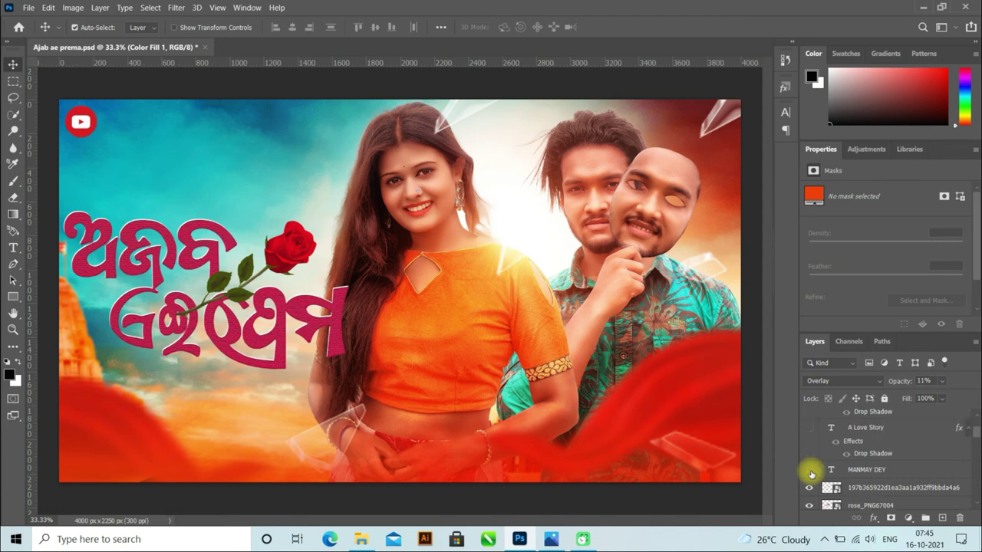
left_click(811, 471)
scroll(810, 472, "up", 1)
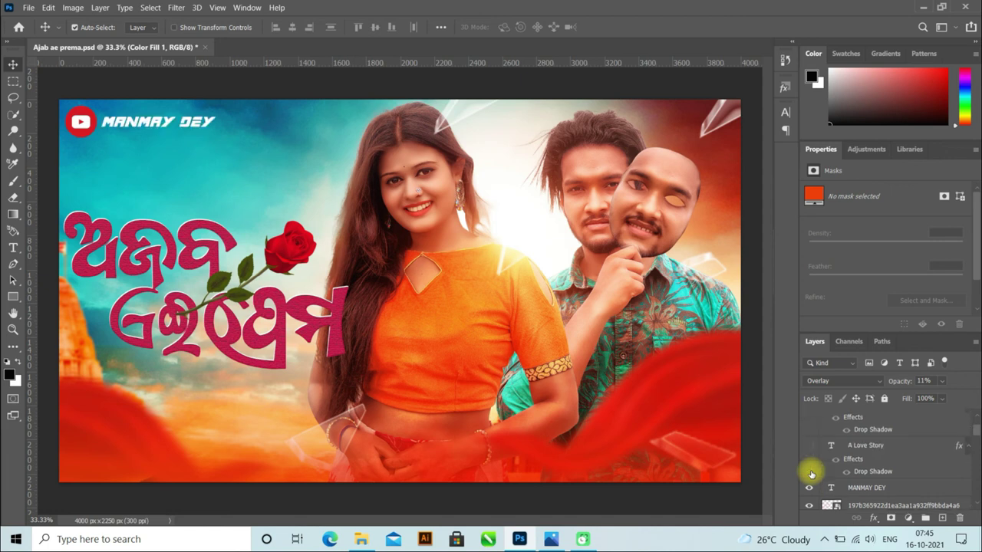
scroll(811, 474, "up", 2)
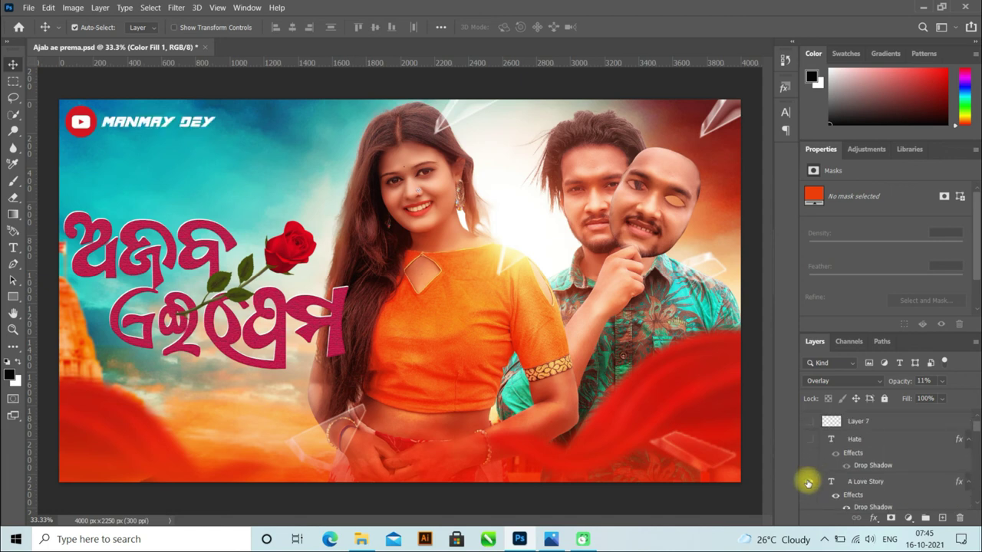
Show the 'Hate A Love Story' tagline with red strike through 'Love', plus the top-right logo
left_click(808, 482)
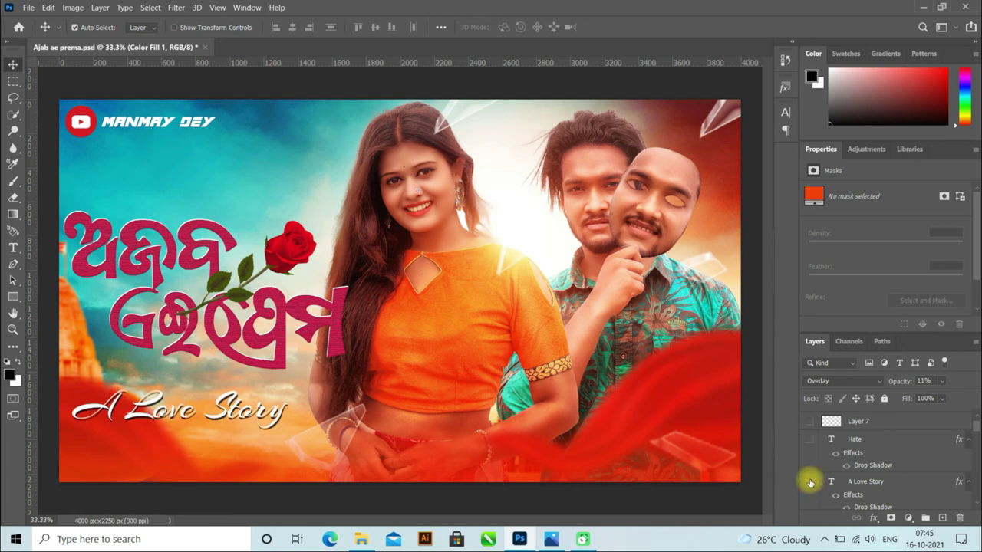
left_click(810, 482)
left_click(811, 481)
scroll(812, 481, "up", 1)
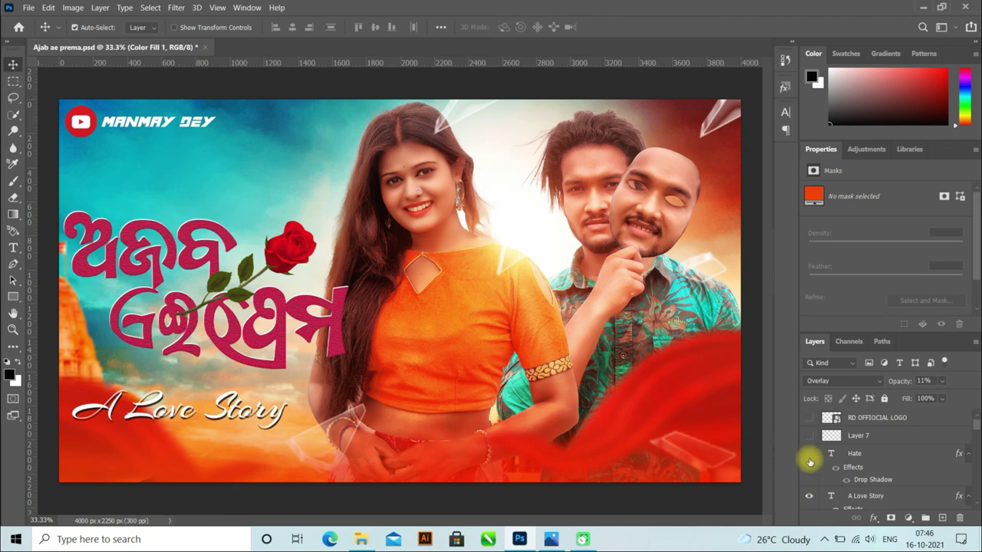
left_click(810, 455)
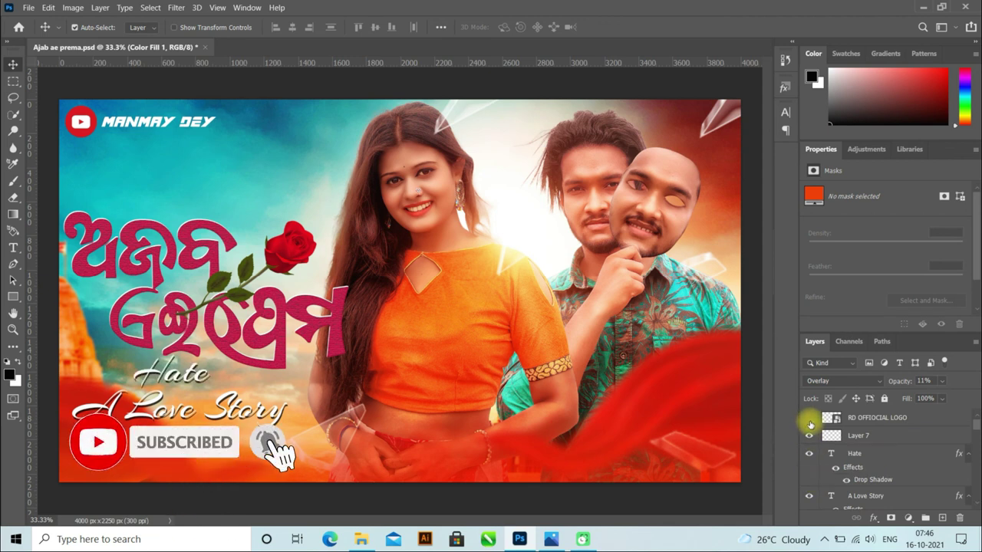
left_click(809, 435)
left_click(809, 418)
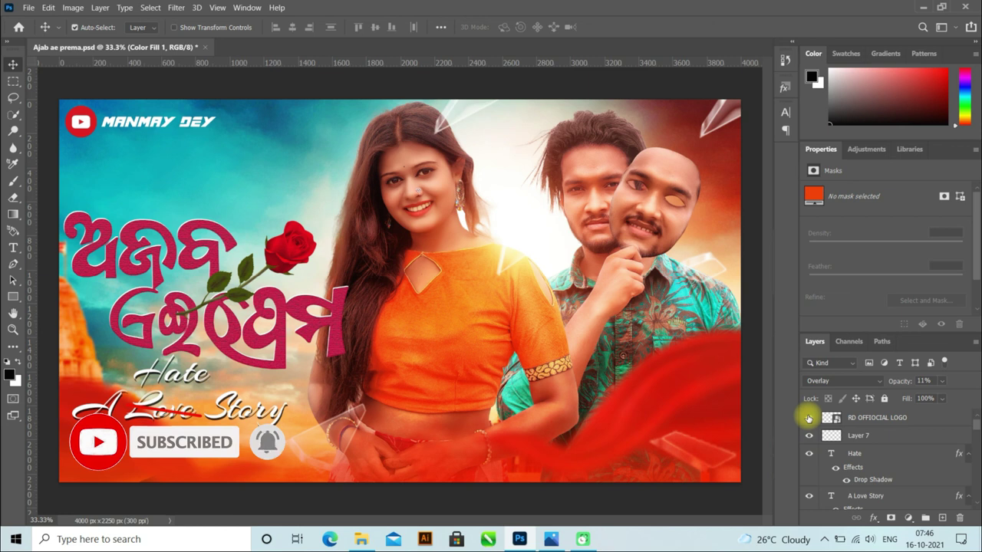
left_click(809, 418)
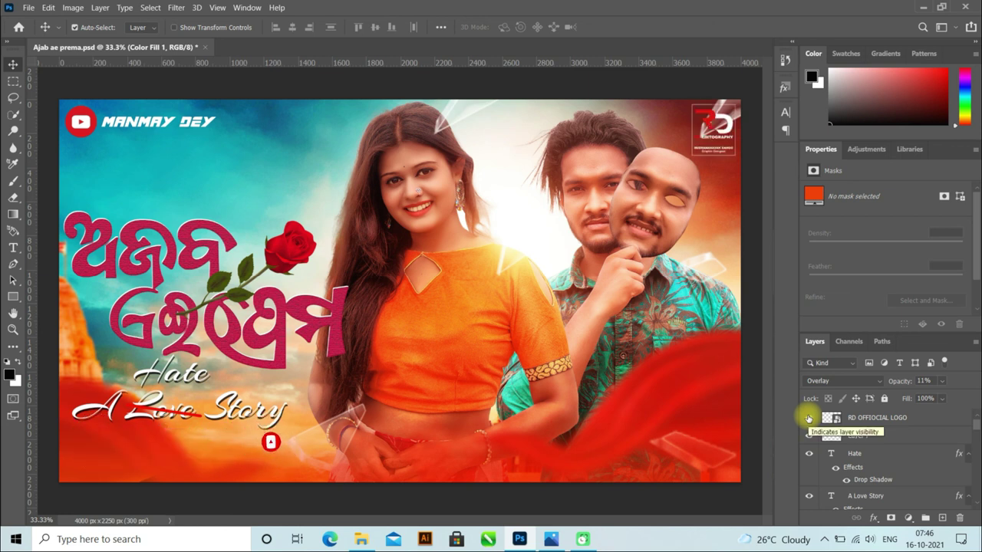